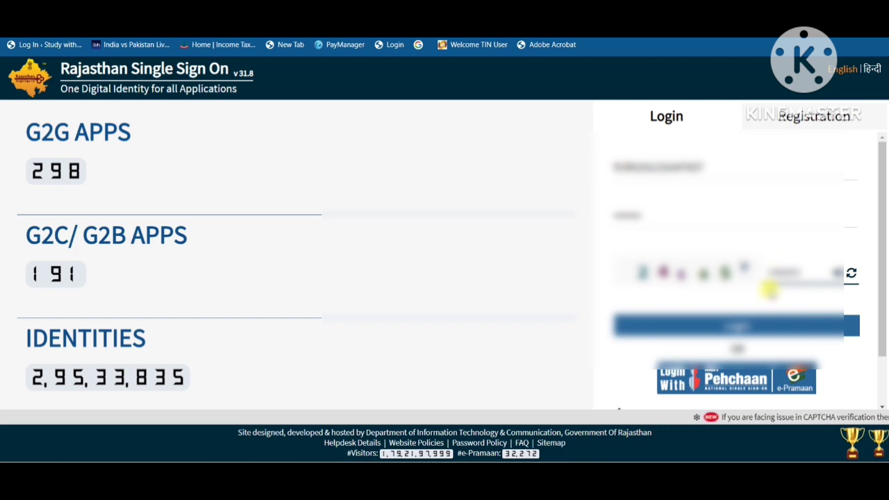
Log in to Rajasthan Single Sign On with the filled-in credentials, agreeing to close the last session and start a new one
left_click(735, 325)
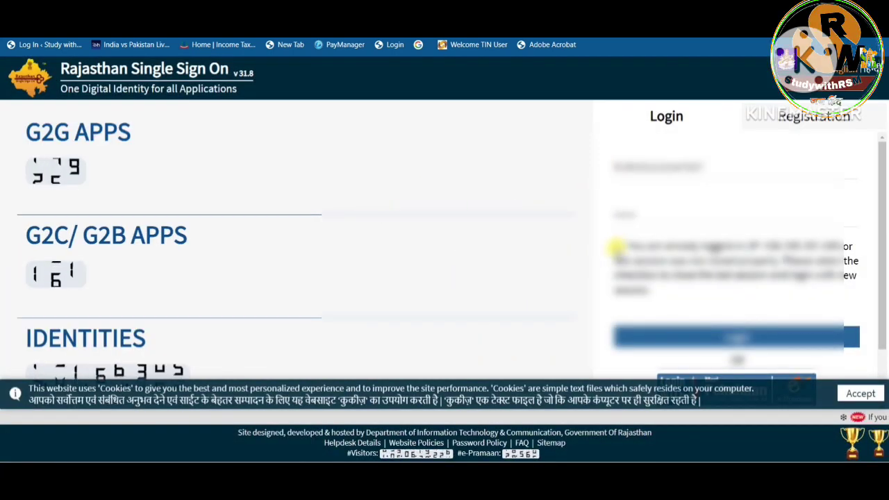
left_click(735, 336)
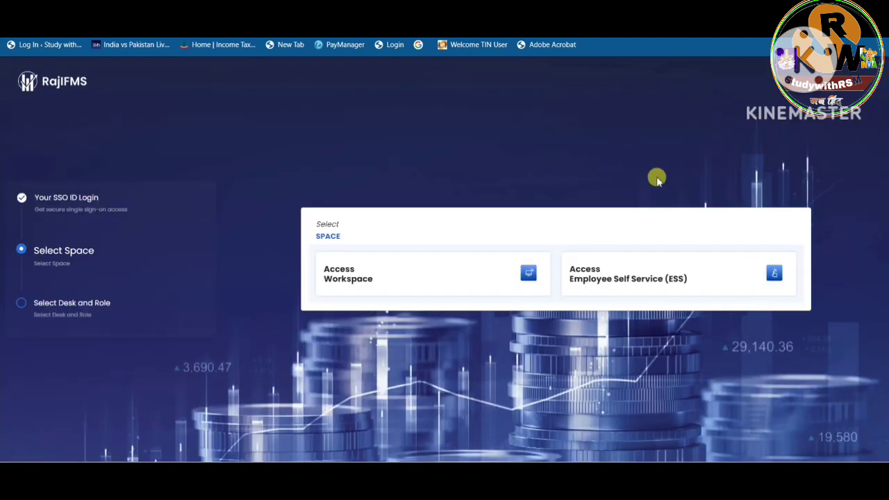
Enter the workspace through Desk 3 with the DDO role and open Employee Management in the Disbursement Engine
left_click(528, 272)
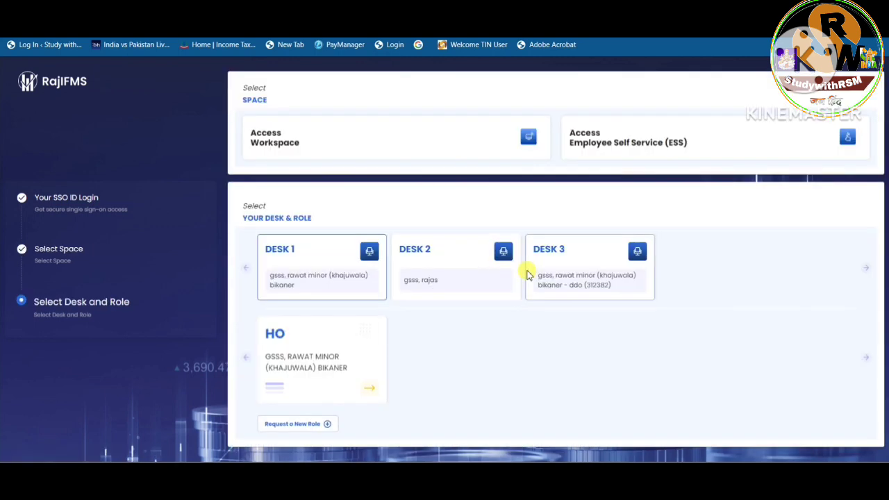
left_click(630, 277)
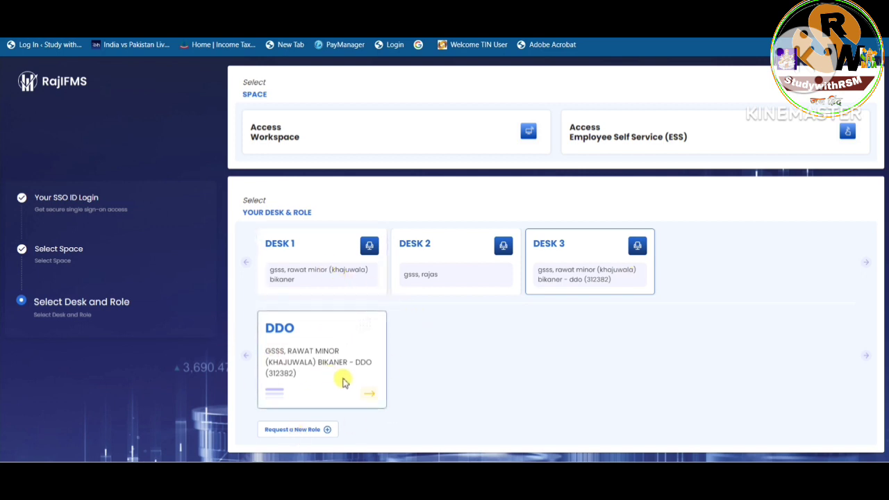
left_click(367, 383)
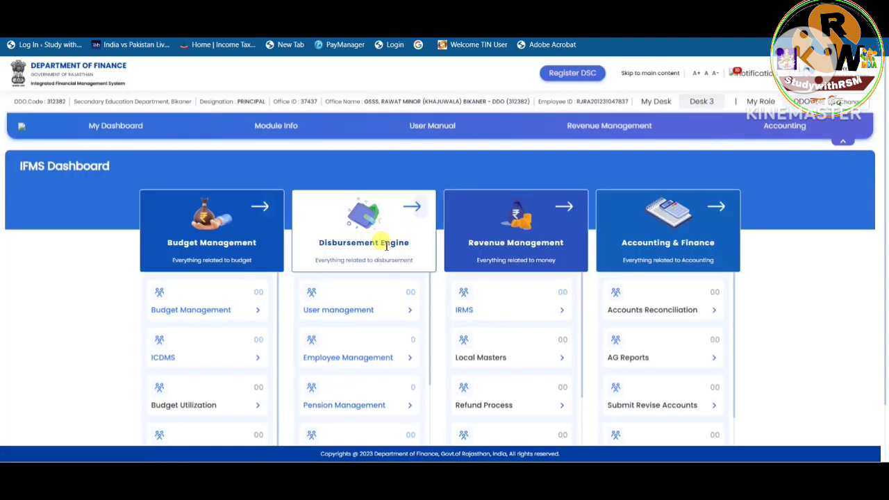
left_click(400, 366)
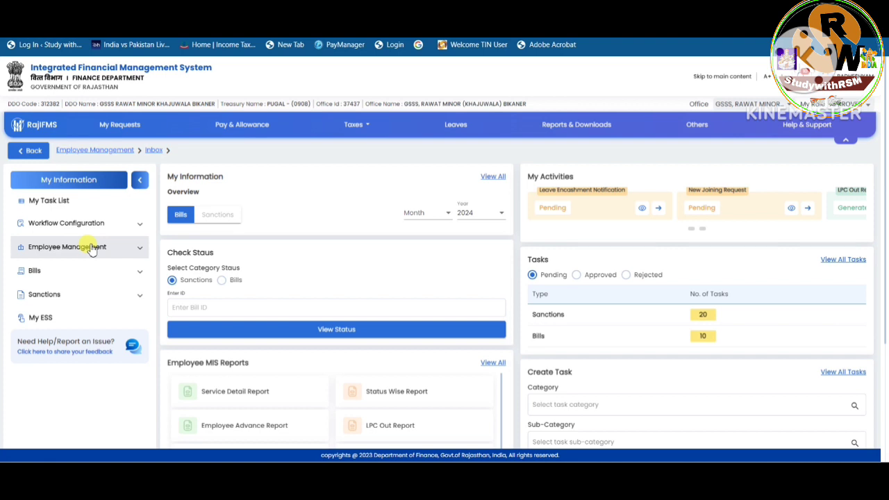
Search Bill Status by pay year and month for pay year 2024 and pay month MARCH-2024
left_click(136, 275)
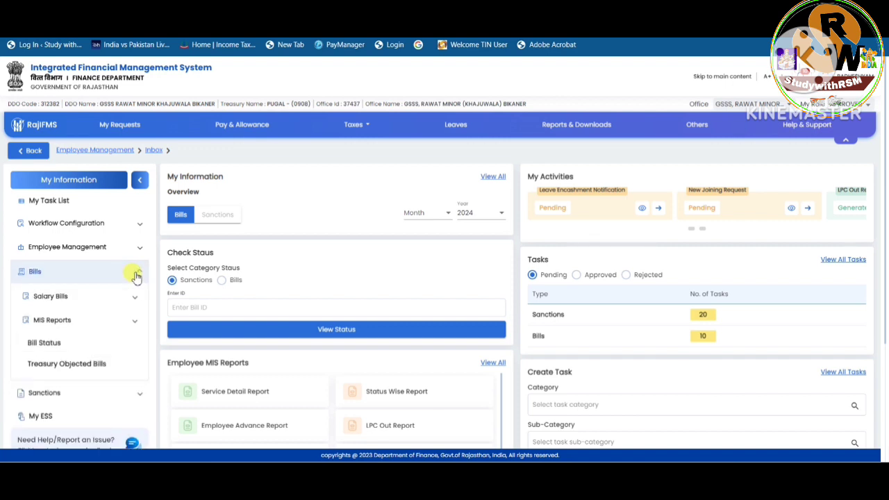
left_click(44, 344)
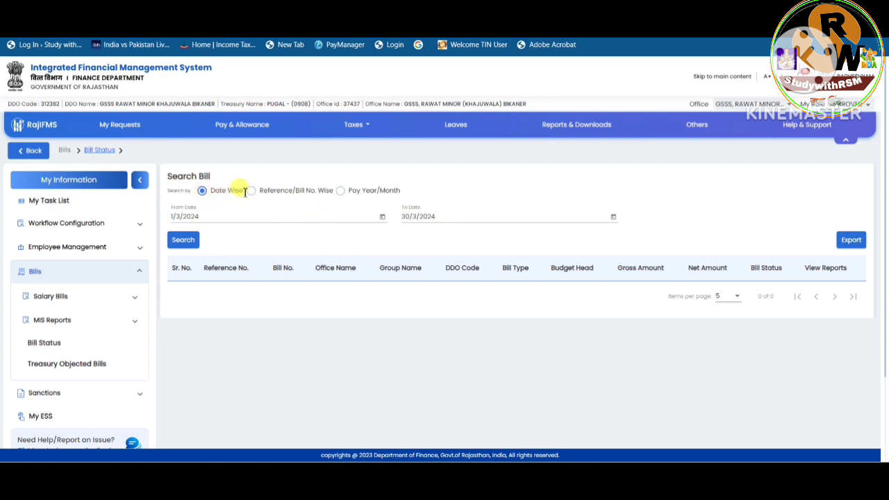
left_click(340, 191)
left_click(261, 214)
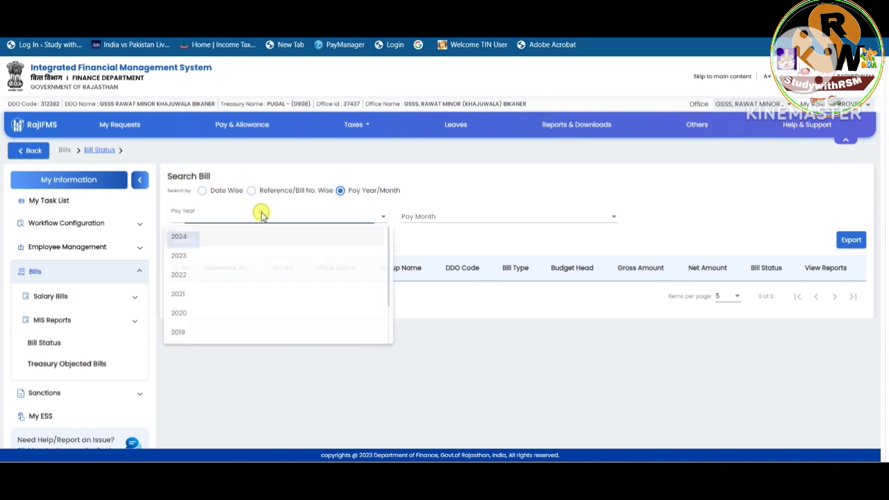
left_click(210, 238)
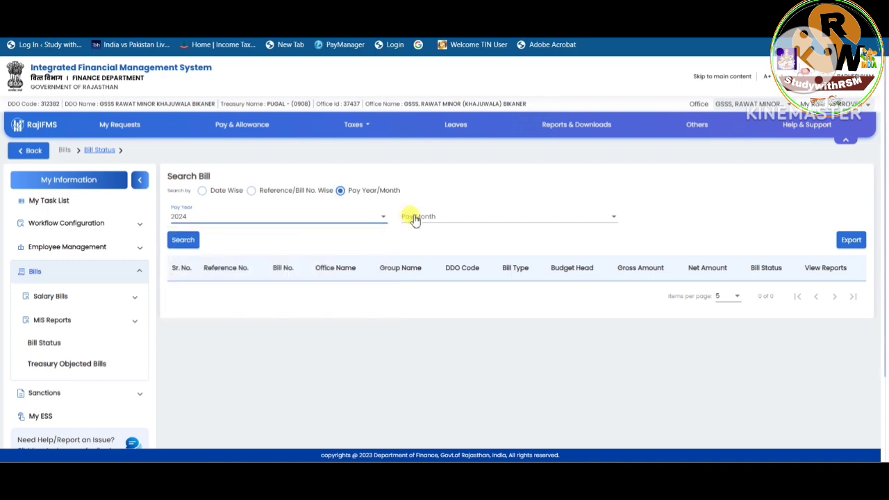
left_click(414, 219)
left_click(426, 235)
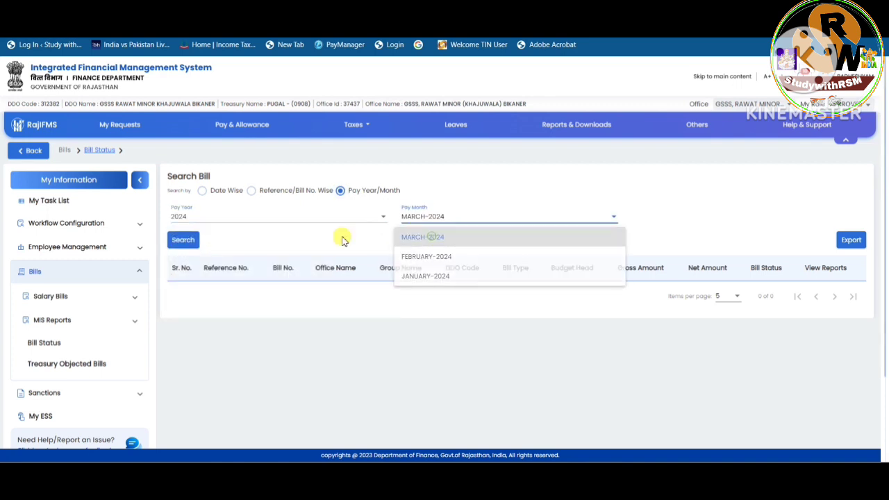
left_click(197, 239)
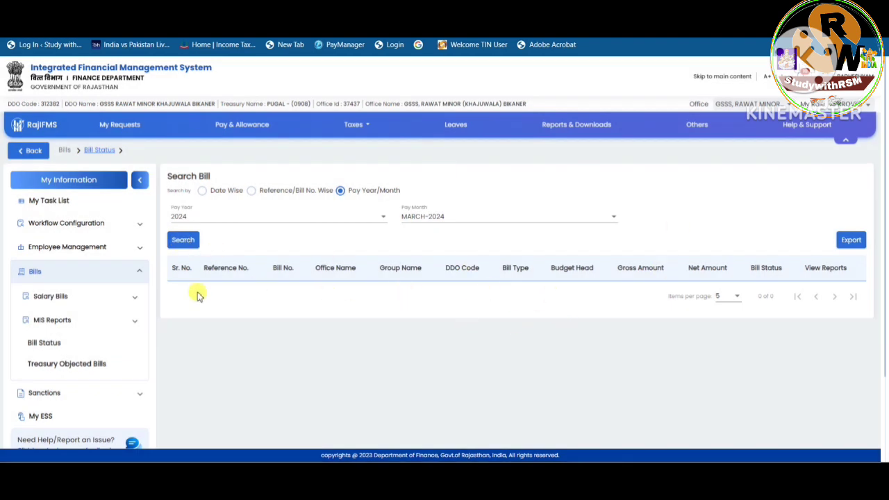
Search Auto Salary Process for financial year 2023-2024, month MARCH-2024 and group PLAN GPF
left_click(95, 297)
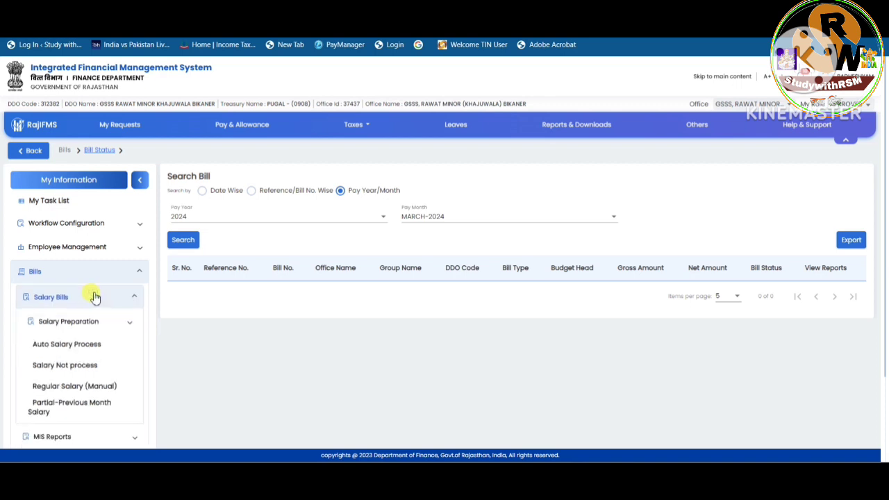
left_click(90, 344)
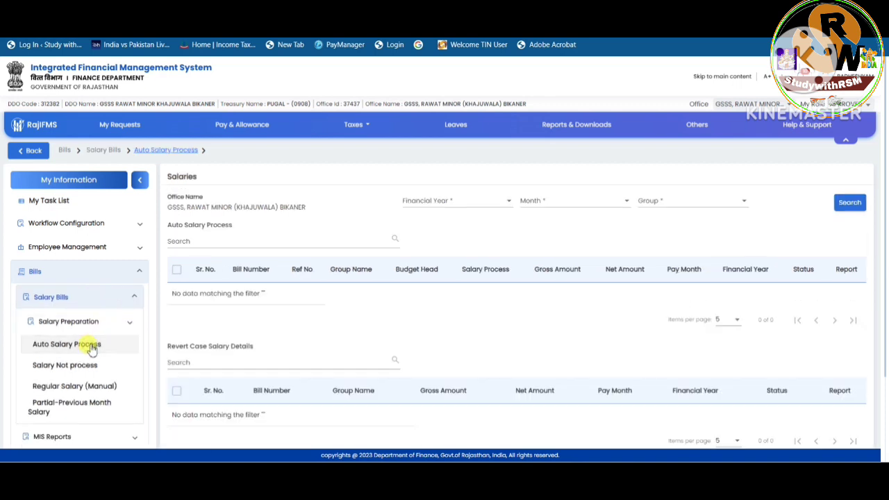
left_click(448, 207)
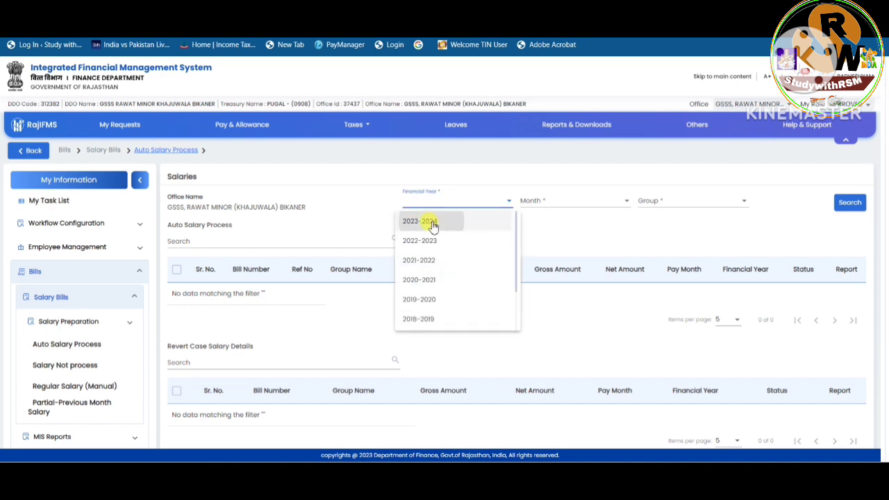
left_click(432, 221)
left_click(566, 206)
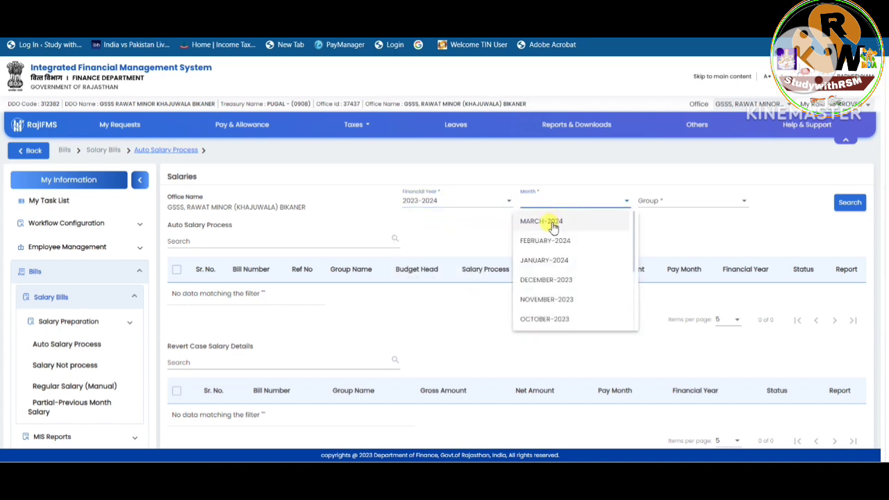
left_click(553, 221)
left_click(666, 205)
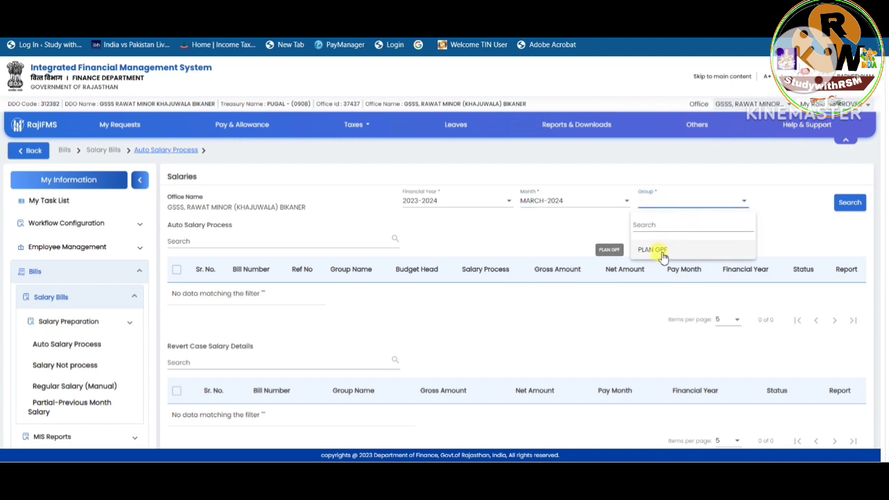
left_click(709, 250)
left_click(849, 202)
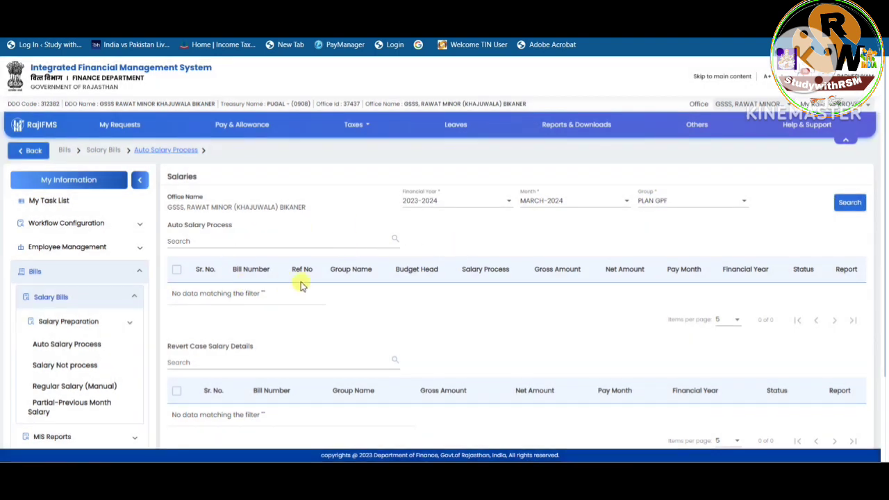
Review the salary sanction options available for individual and bulk allowances and deductions
left_click(120, 306)
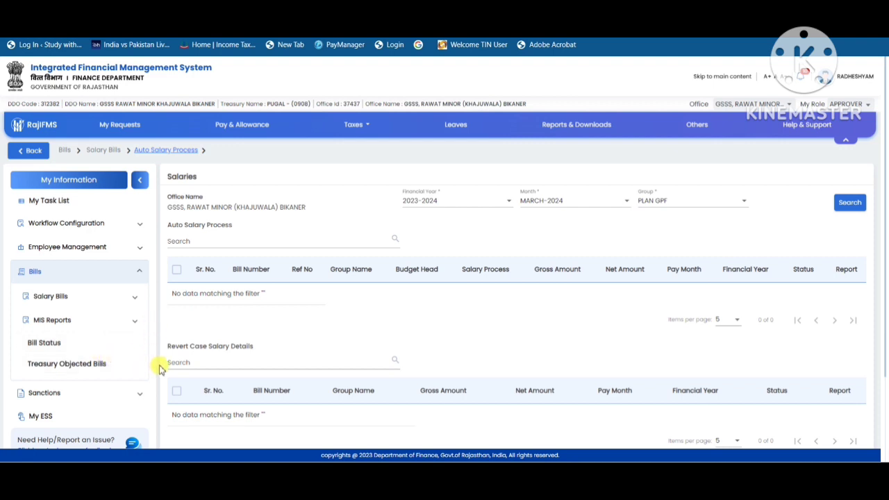
scroll(158, 369, "down", 1)
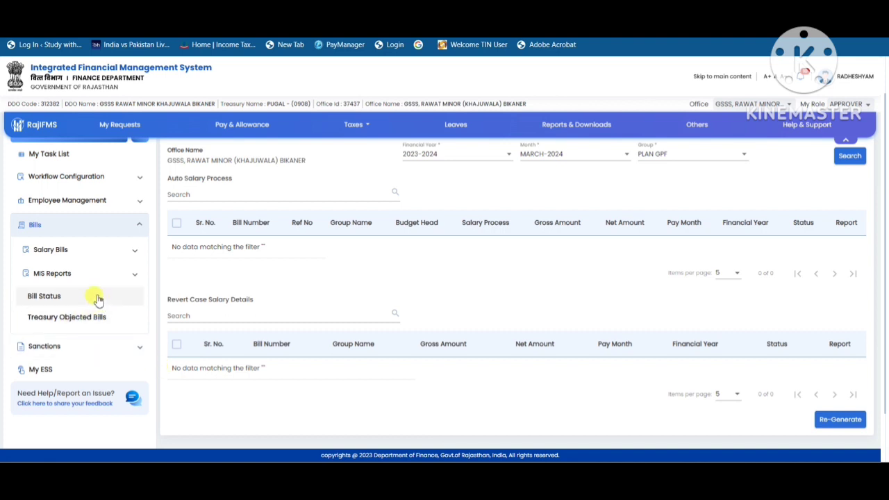
left_click(130, 347)
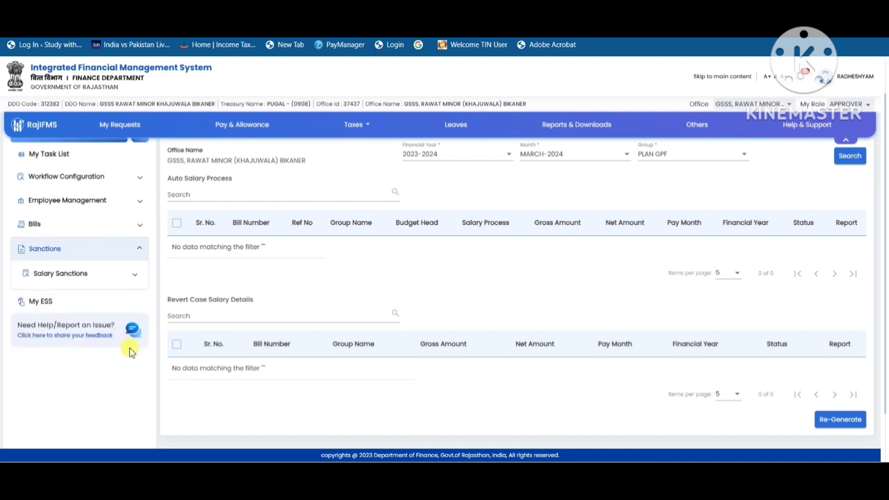
left_click(103, 274)
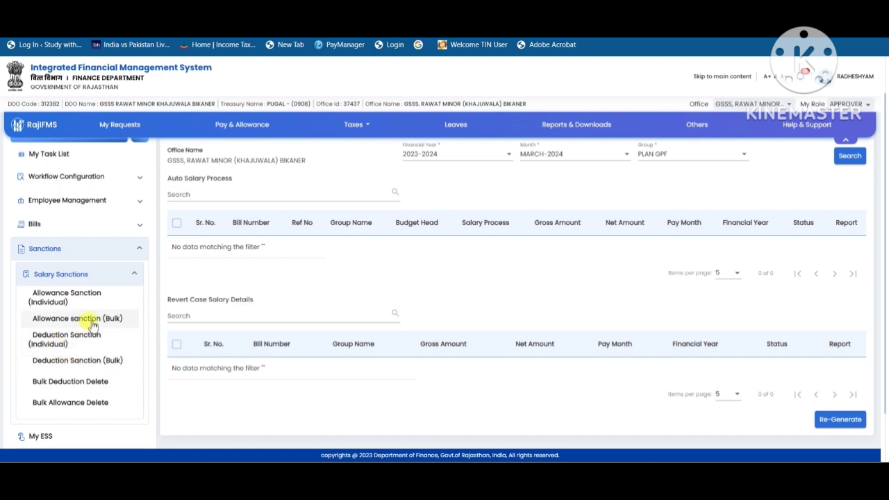
Open Regular Salary (Manual) and search for employees in financial year 2023-2024, month MARCH-2024 and group PLAN GPF
left_click(93, 229)
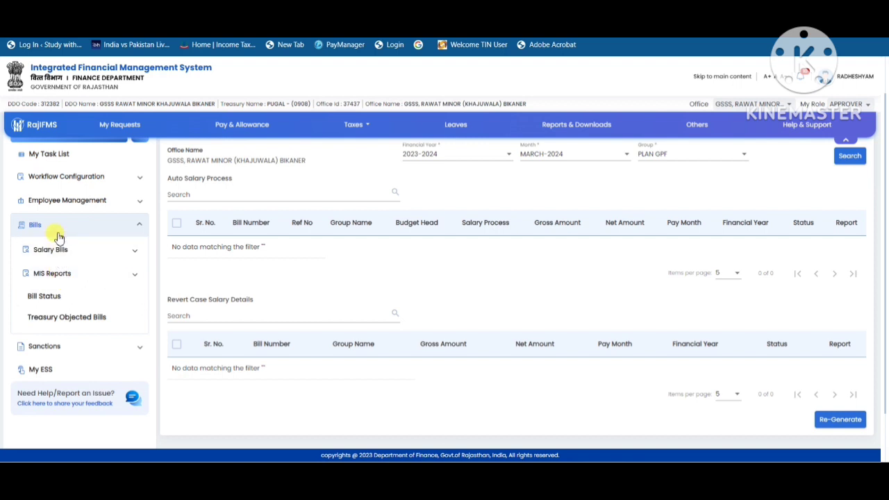
left_click(119, 256)
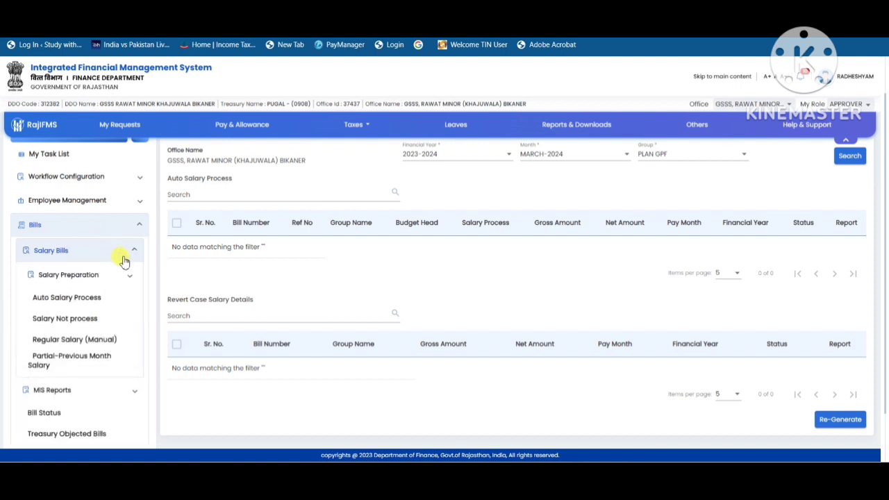
left_click(66, 340)
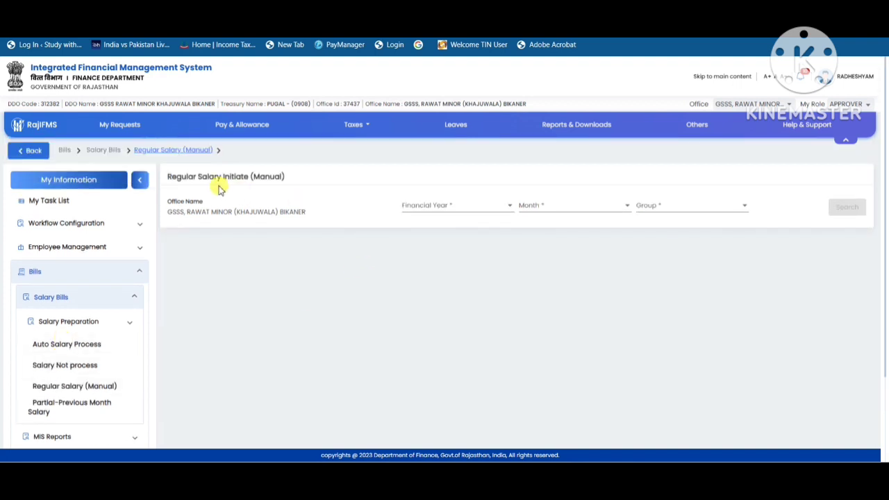
left_click(437, 207)
left_click(437, 226)
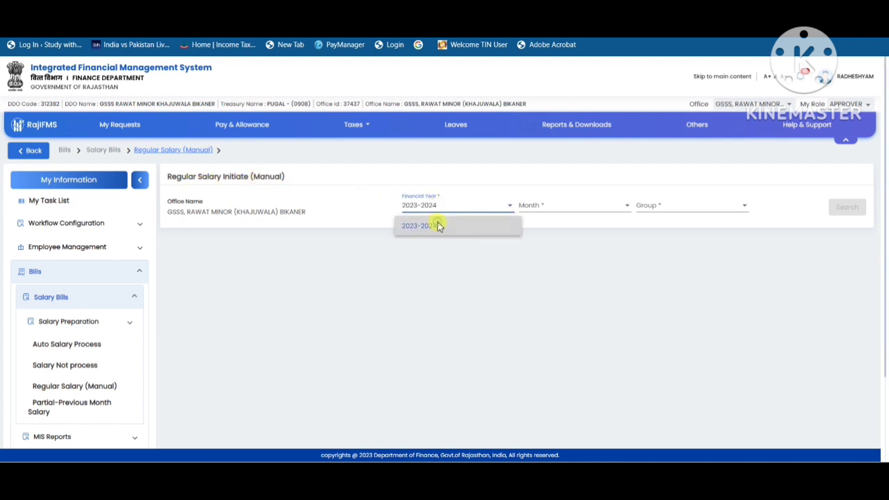
left_click(571, 208)
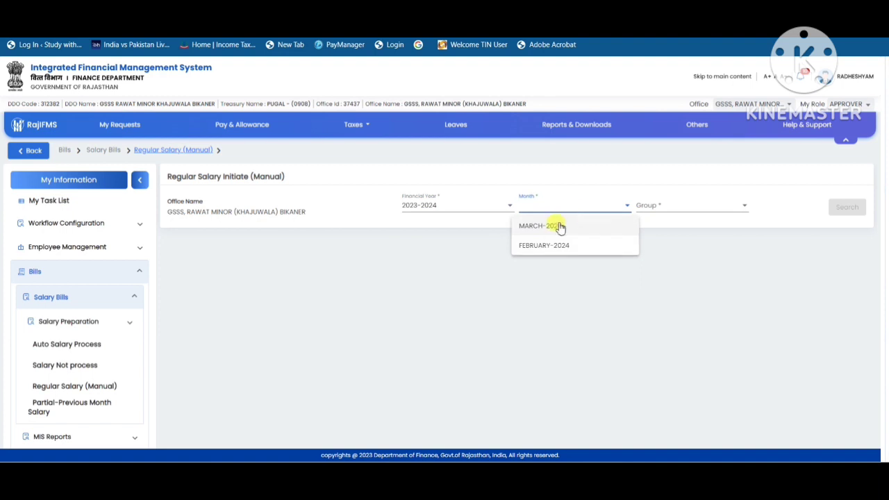
left_click(557, 226)
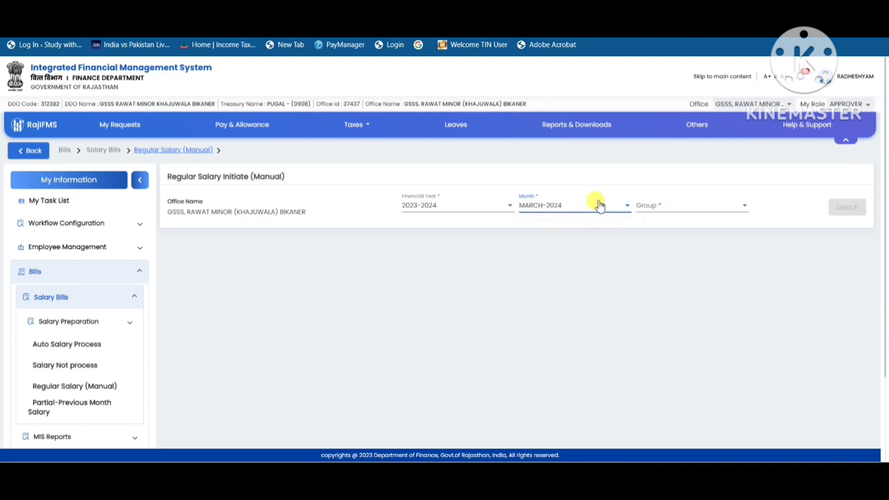
left_click(575, 208)
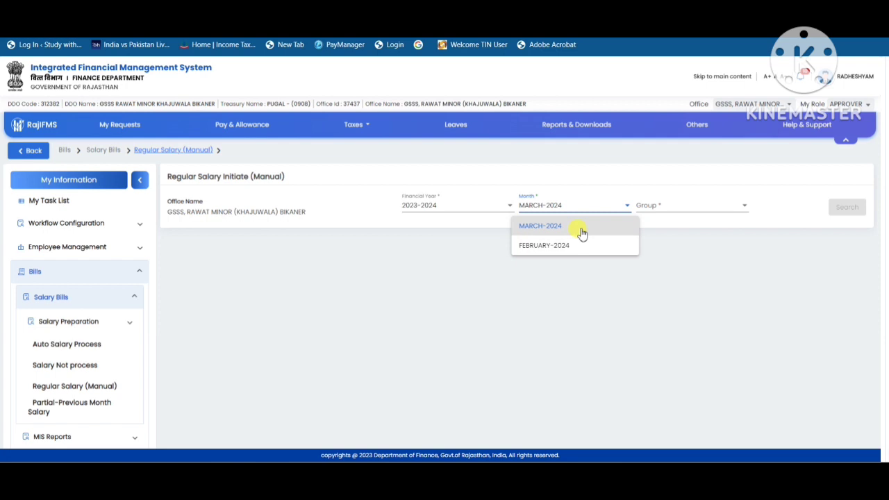
left_click(662, 210)
left_click(662, 210)
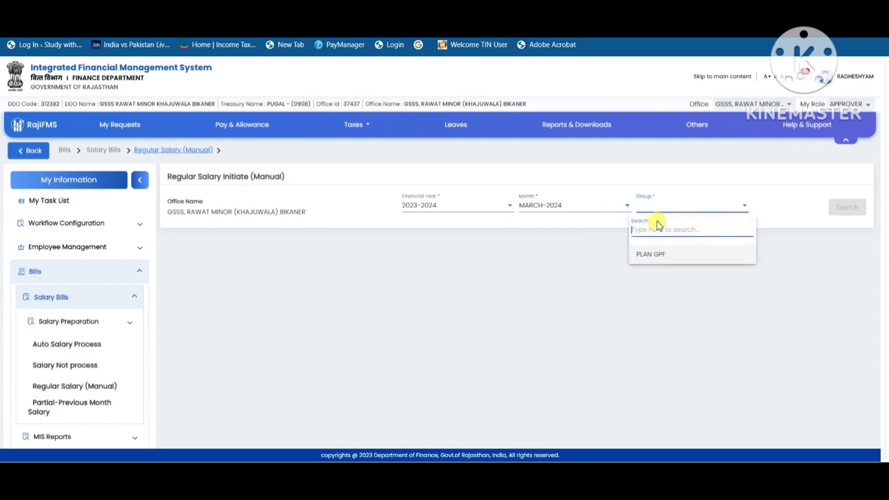
left_click(648, 256)
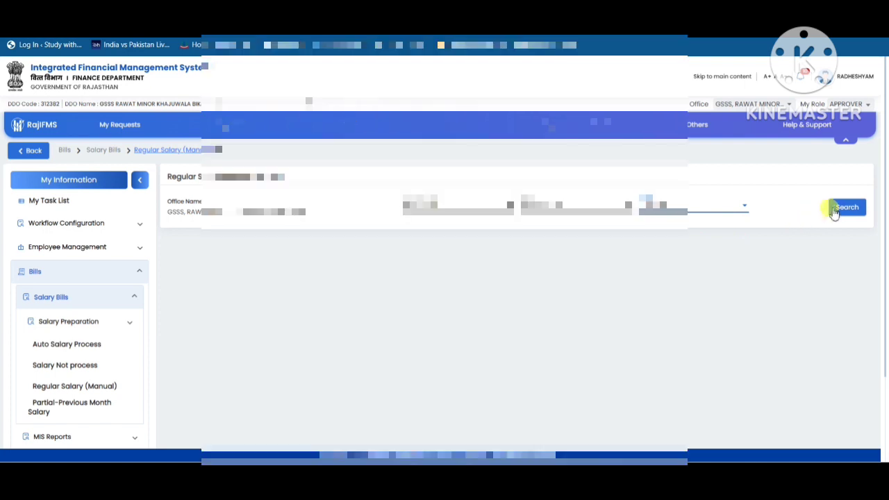
left_click(843, 207)
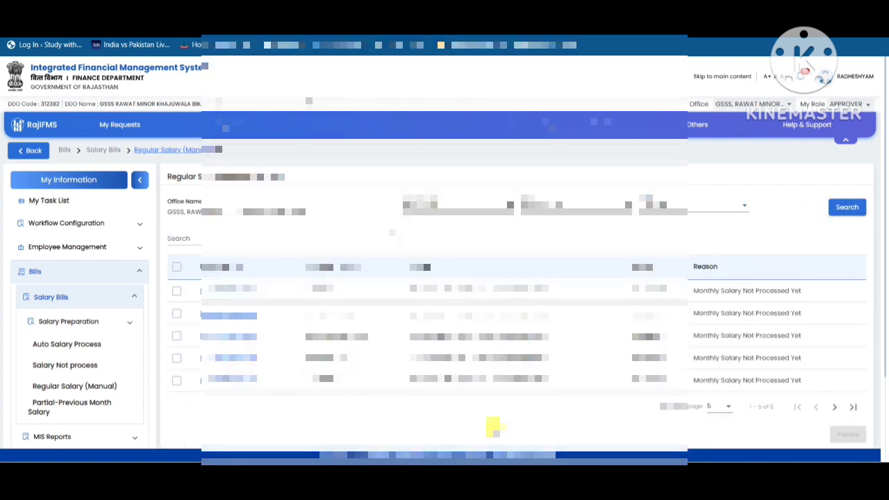
Show 15 employees per page and select all of them for the manual salary initiation
left_click(713, 409)
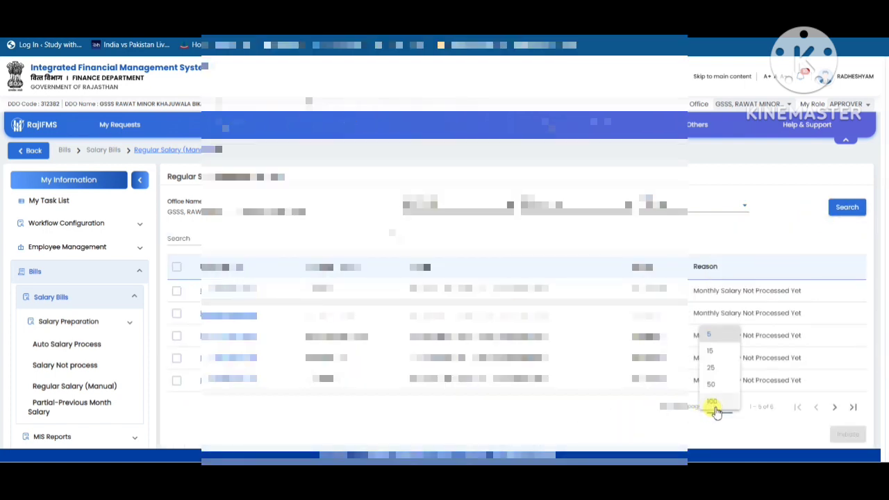
left_click(712, 357)
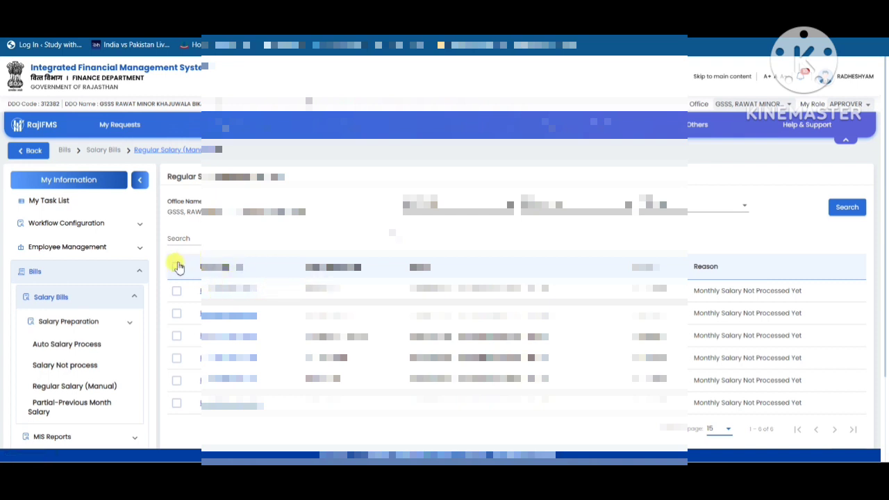
left_click(176, 266)
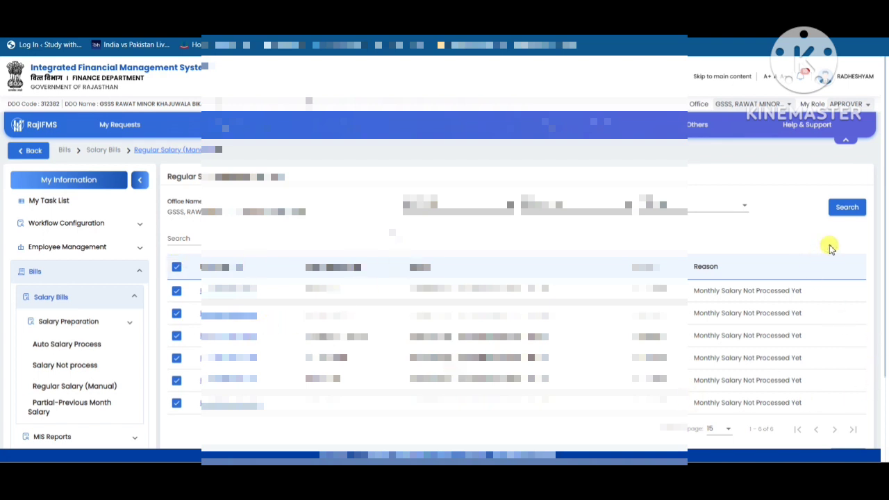
Initiate the manual salary for the selected employees, confirm the submission and dismiss the success notice
scroll(830, 247, "down", 3)
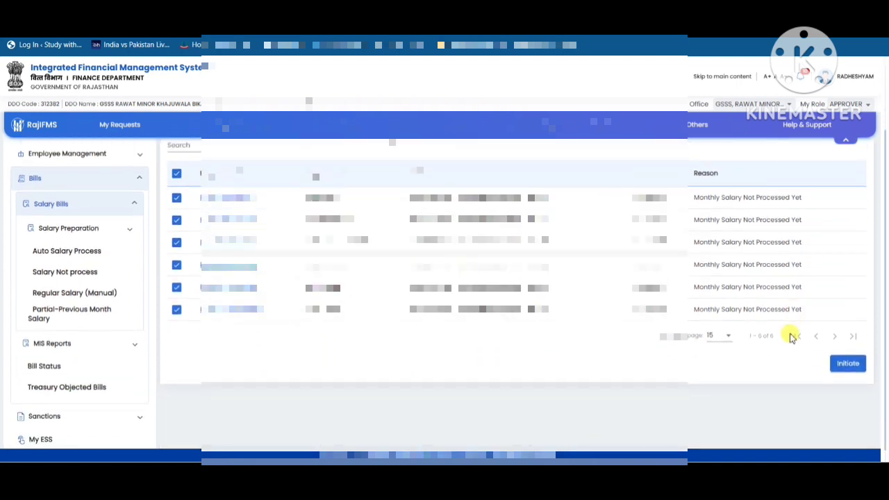
left_click(848, 365)
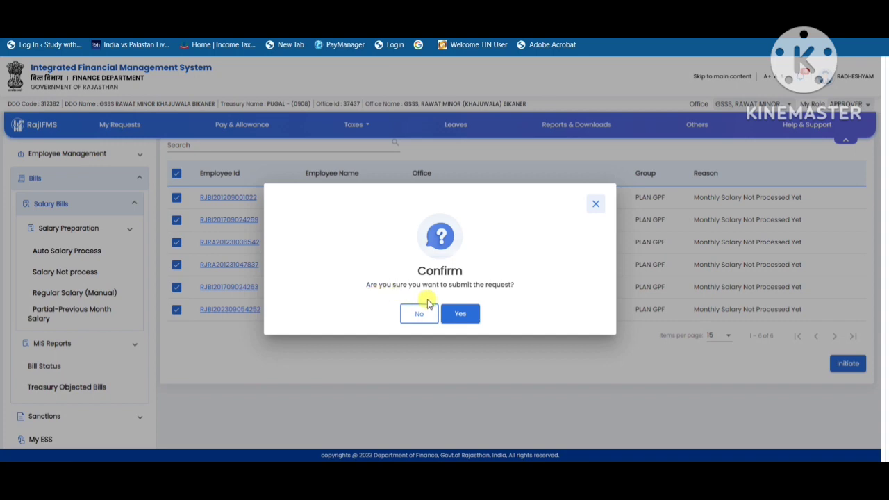
left_click(462, 317)
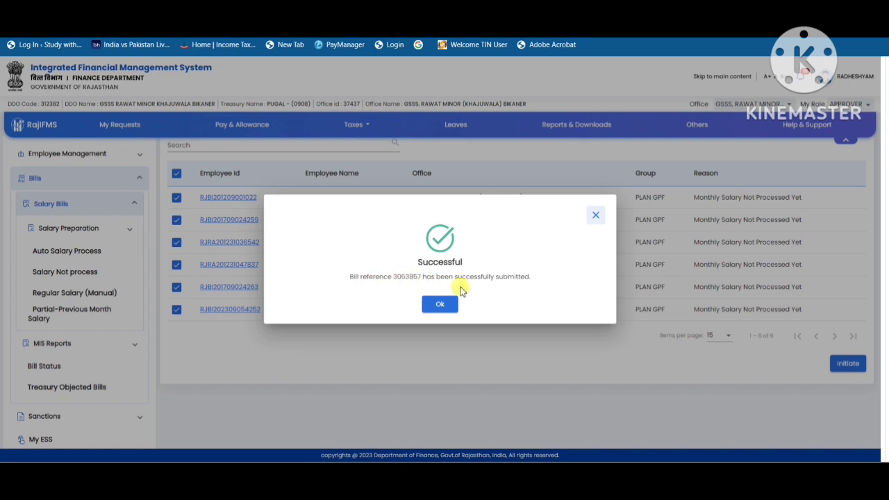
left_click(439, 305)
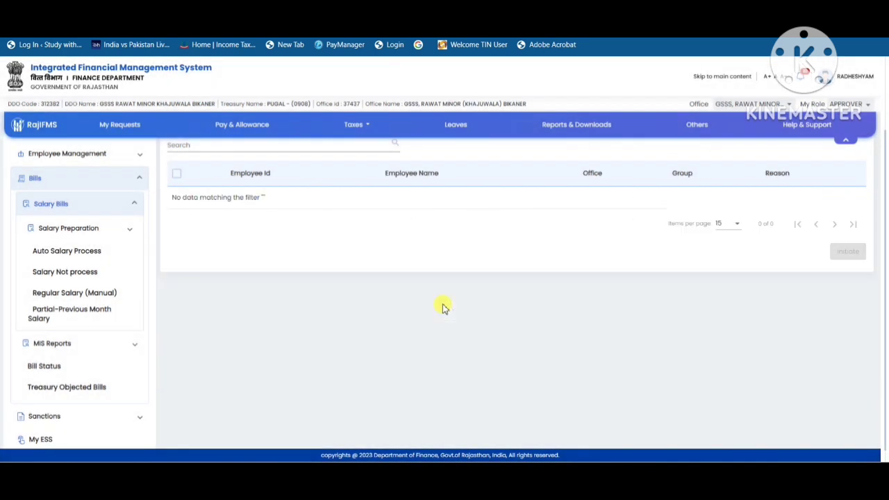
Open Auto Salary Process and search for financial year 2023-2024, month MARCH-2024 and group PLAN GPF
left_click(92, 253)
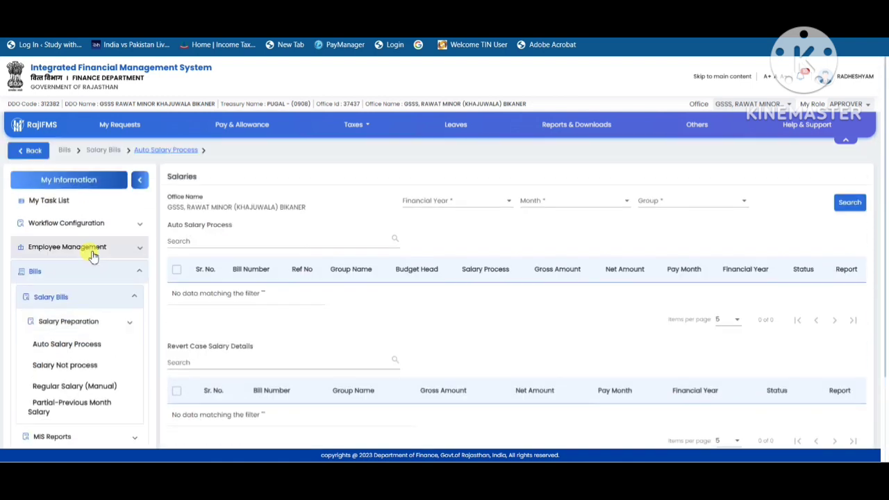
left_click(488, 203)
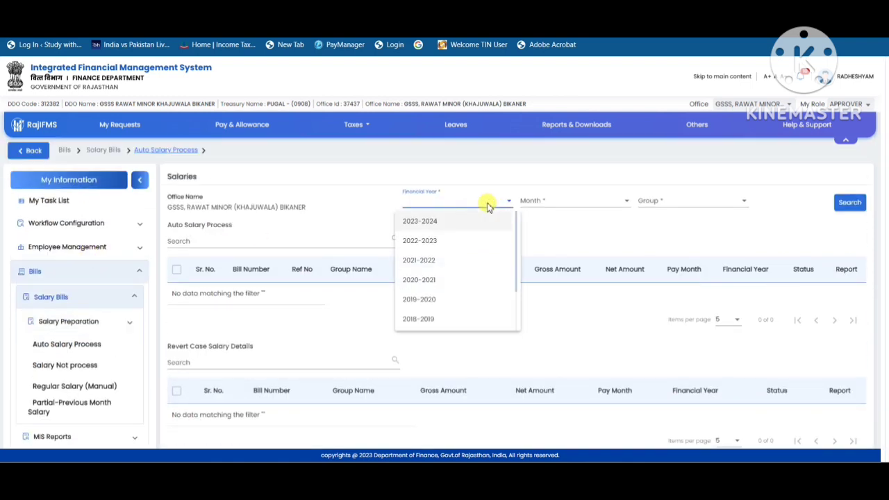
left_click(442, 226)
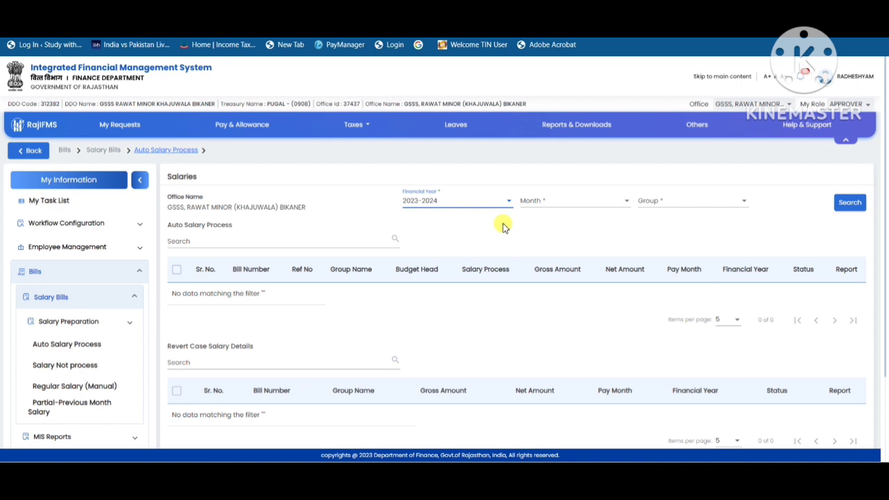
left_click(566, 209)
left_click(549, 222)
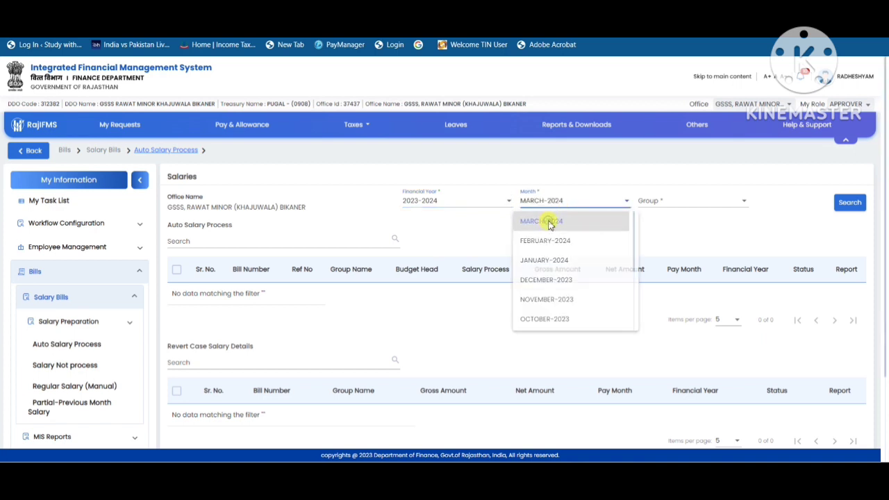
left_click(680, 202)
left_click(650, 249)
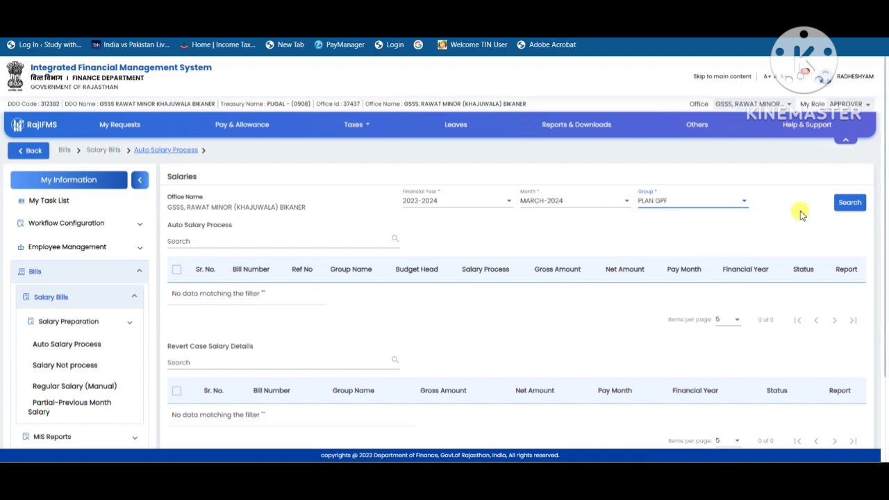
left_click(843, 205)
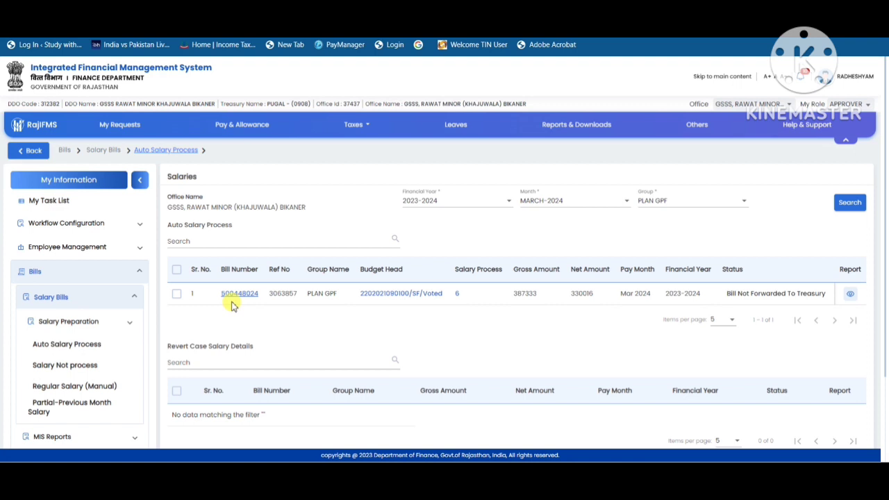
Select the PLAN GPF bill, open its pay bill details and show 10 employees per page
left_click(177, 270)
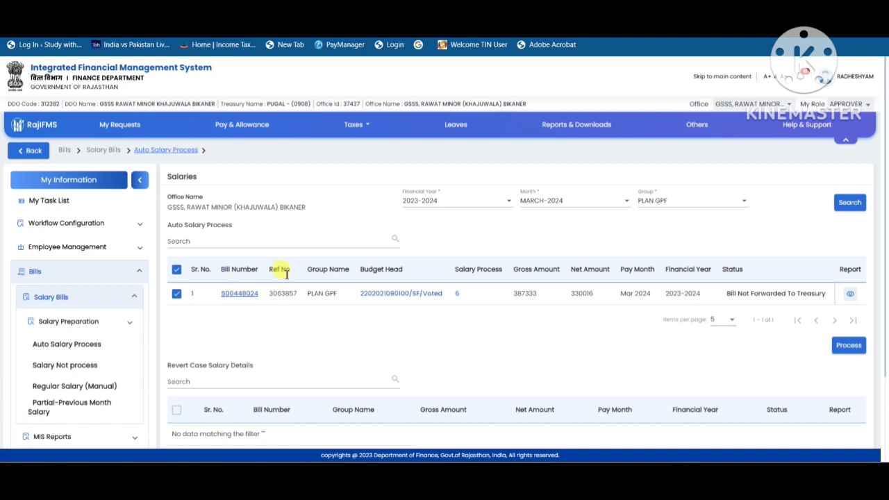
left_click(232, 295)
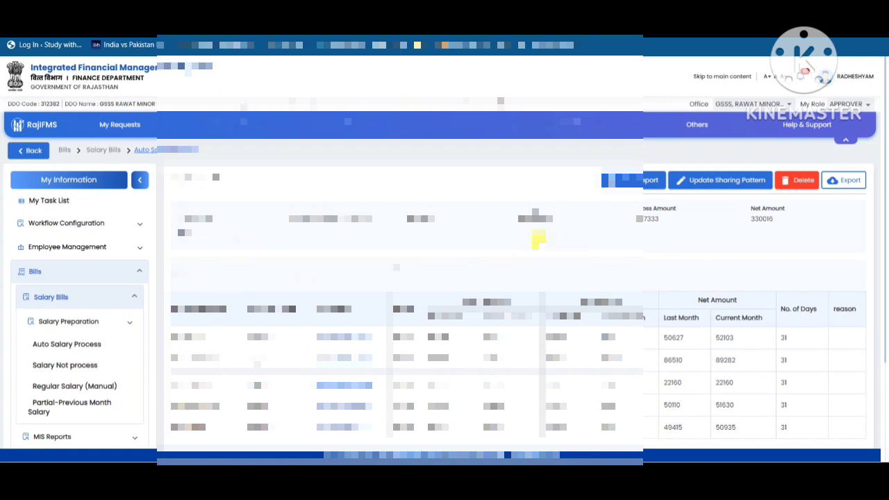
scroll(539, 239, "down", 1)
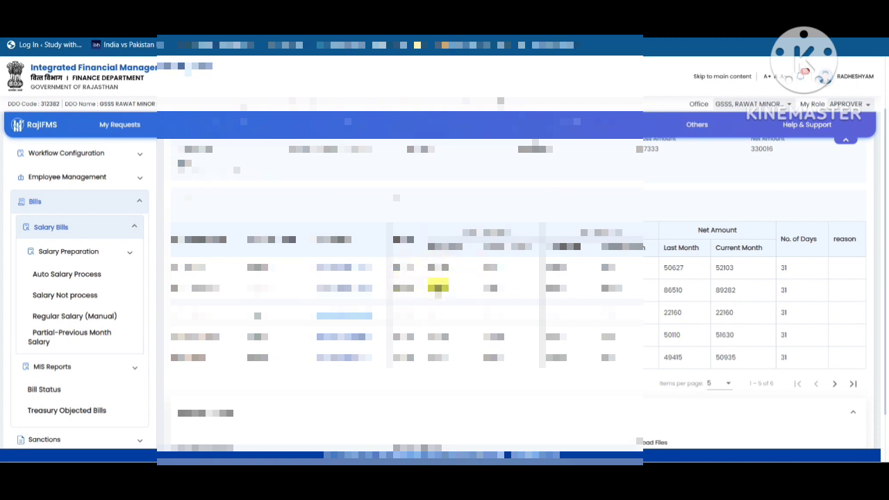
left_click(724, 385)
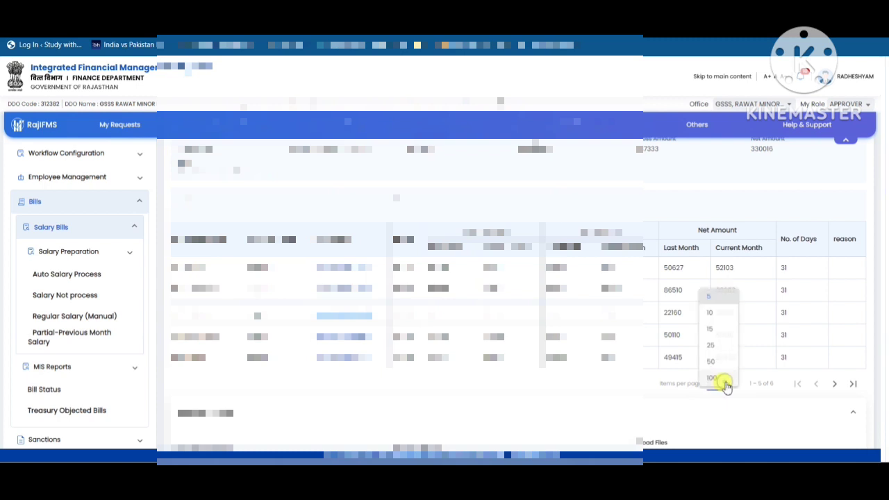
left_click(711, 314)
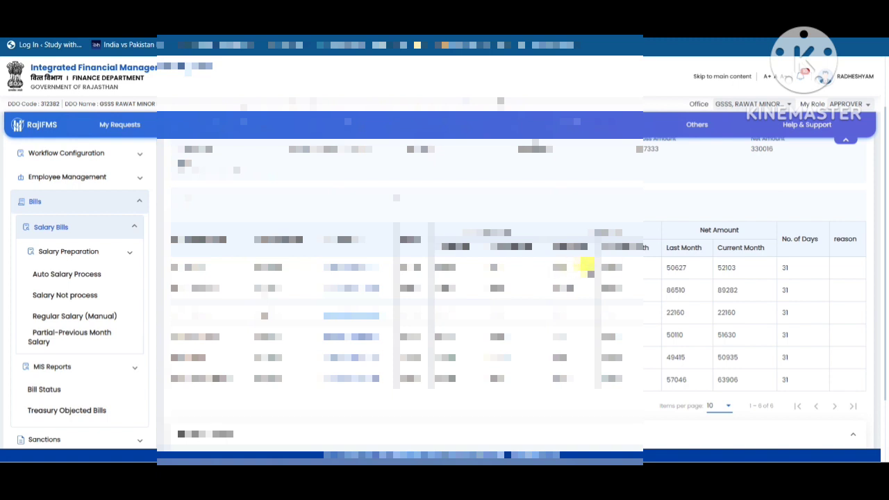
Review the first listed employee's earnings, deductions and net amount, and return to the pay bill details
left_click(347, 265)
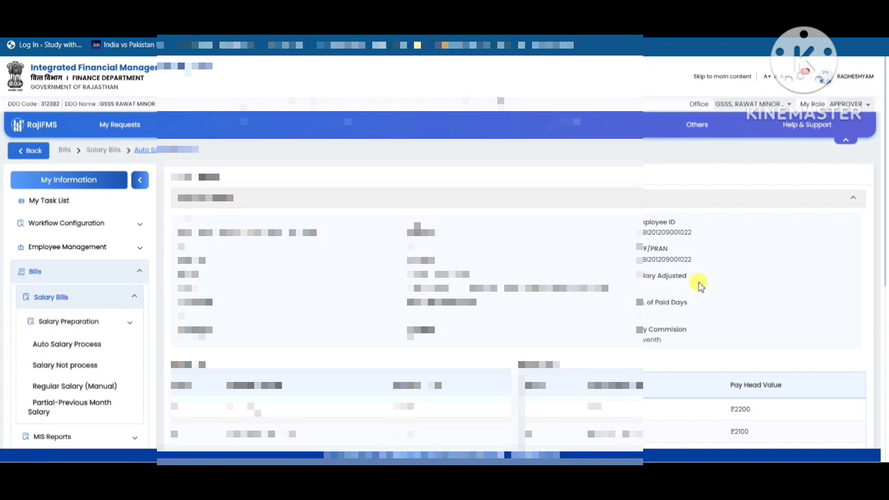
scroll(766, 266, "down", 8)
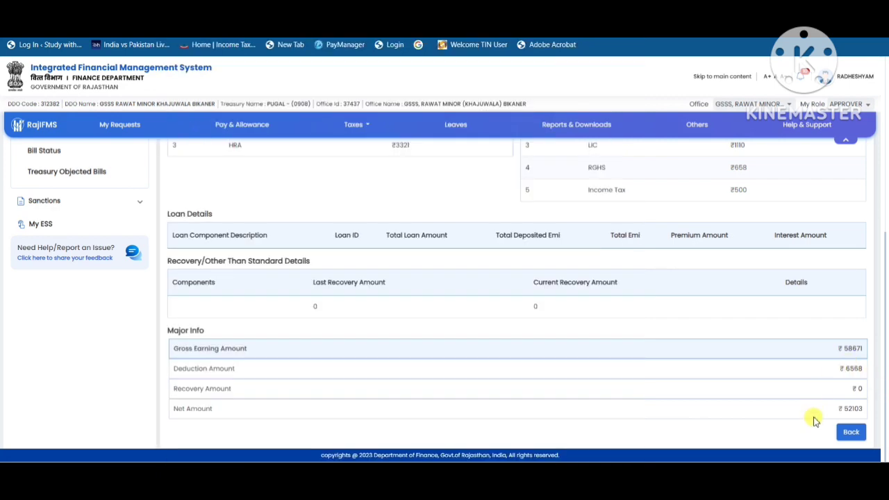
left_click(851, 432)
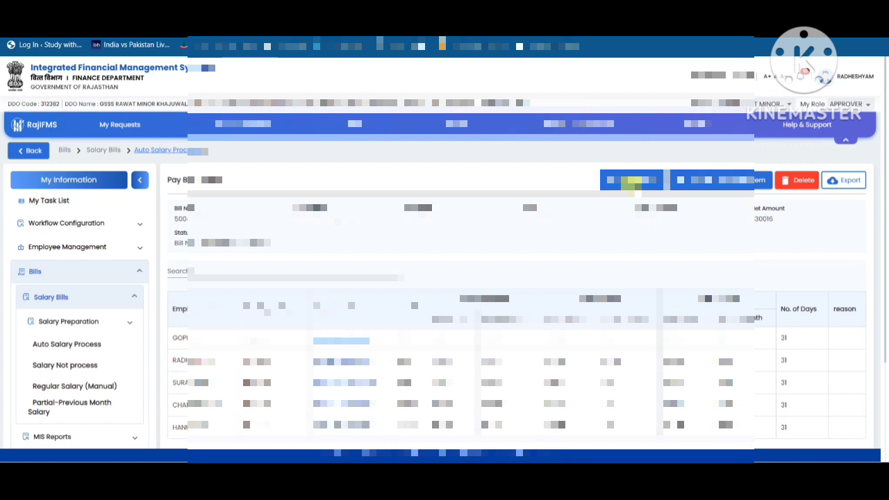
View the bill's inner, outer and schedule PDF reports and close the report viewer
left_click(634, 182)
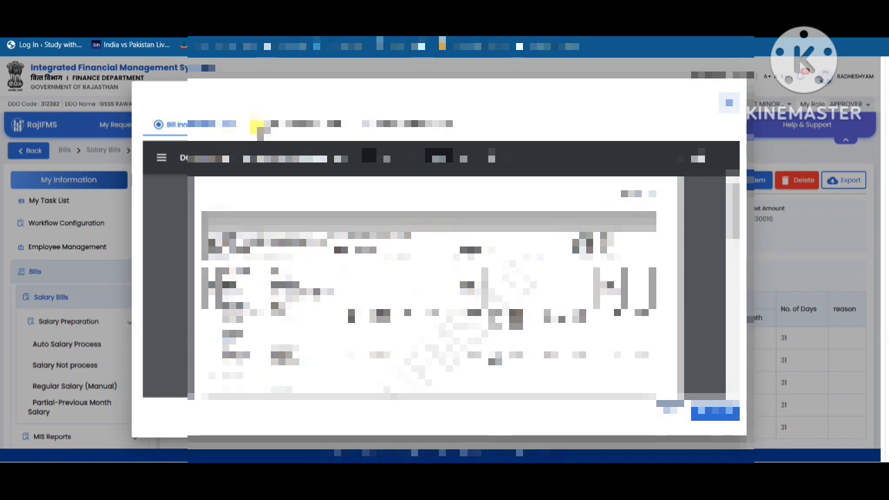
left_click(263, 125)
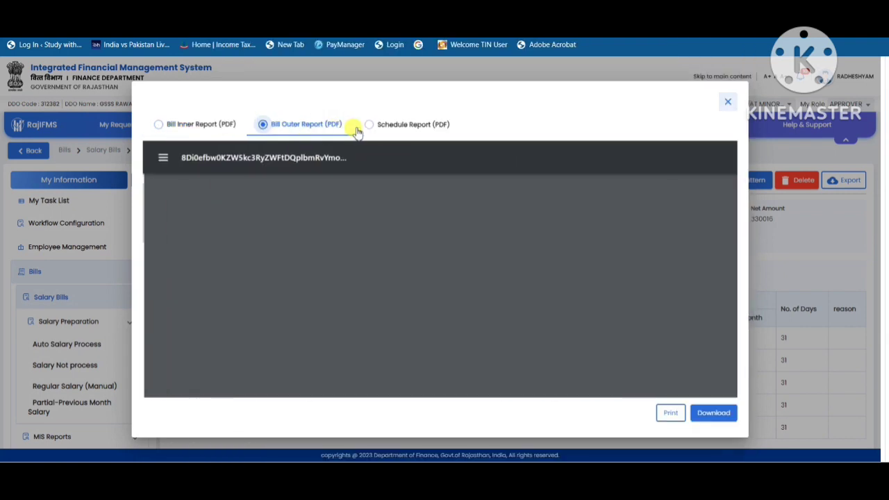
left_click(368, 124)
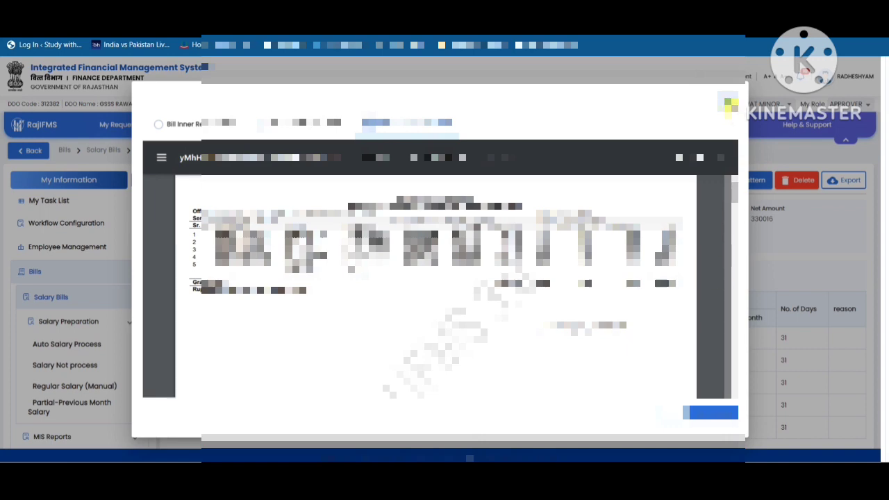
left_click(724, 100)
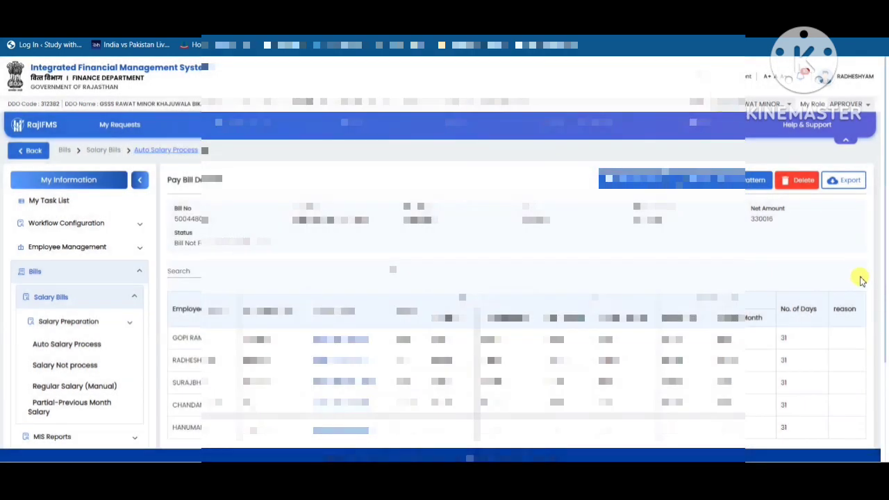
Look at the Update Sharing Pattern form and the bill's Delete dialog, closing both without making changes
left_click(708, 182)
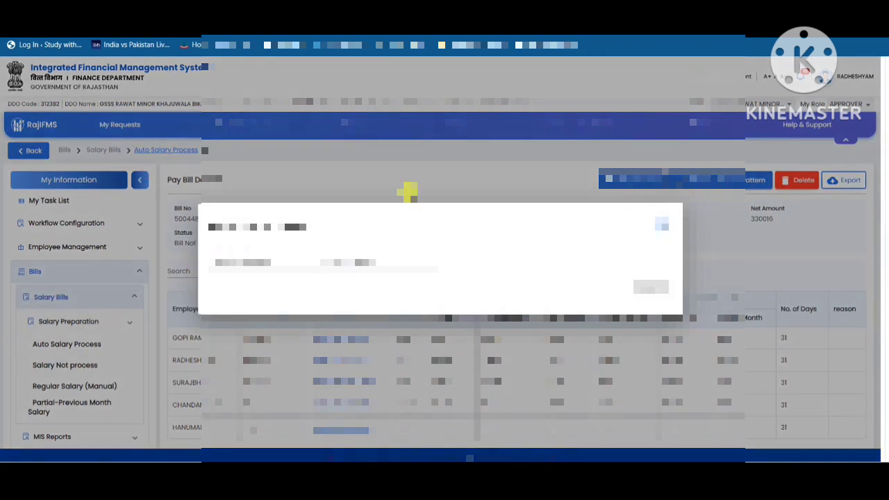
left_click(243, 259)
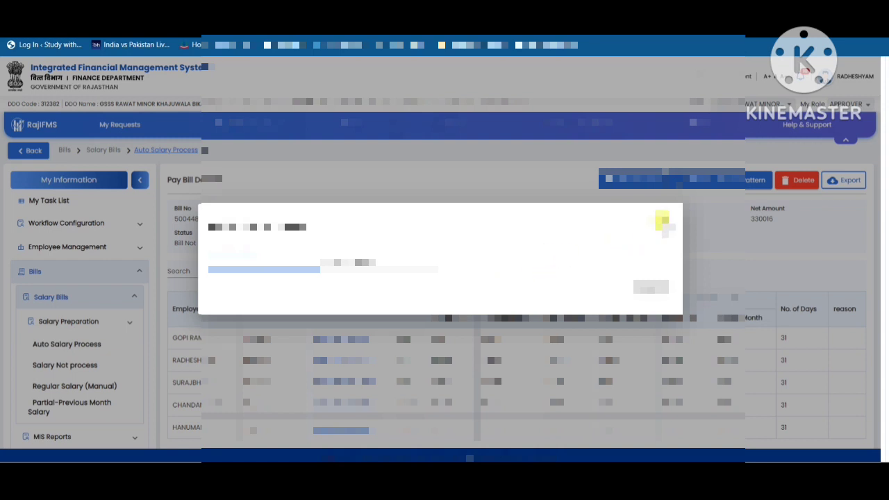
left_click(656, 225)
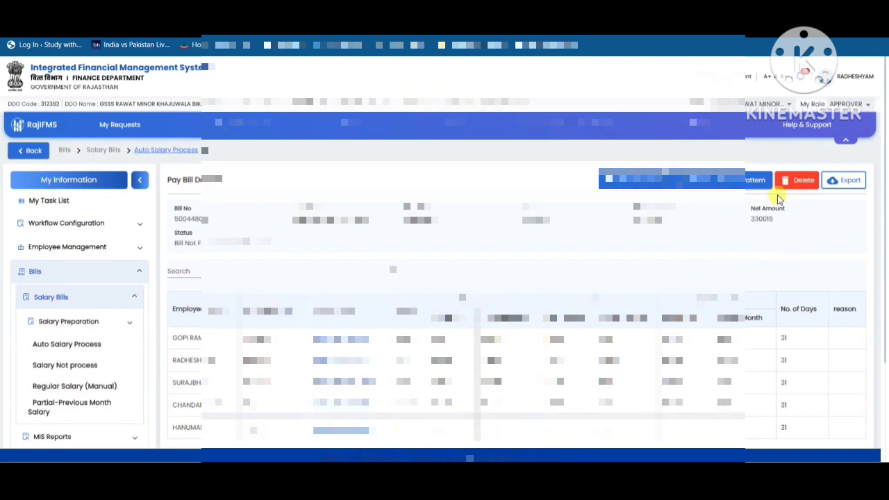
left_click(796, 186)
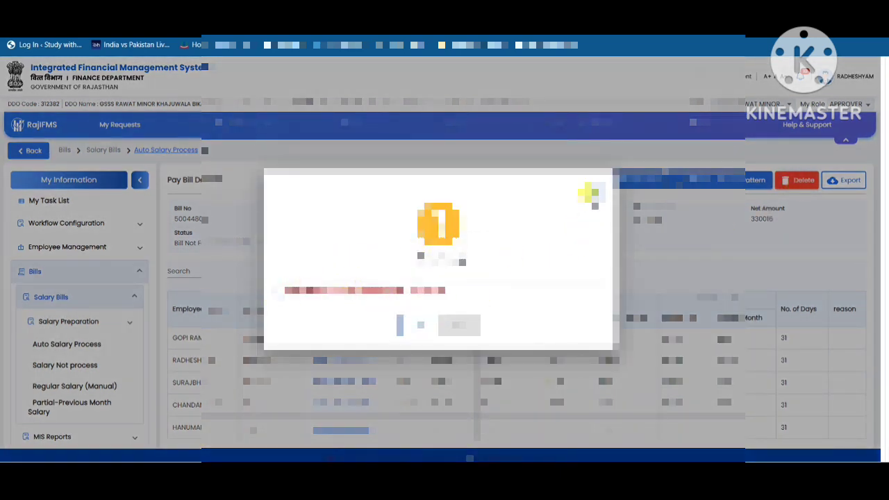
left_click(591, 193)
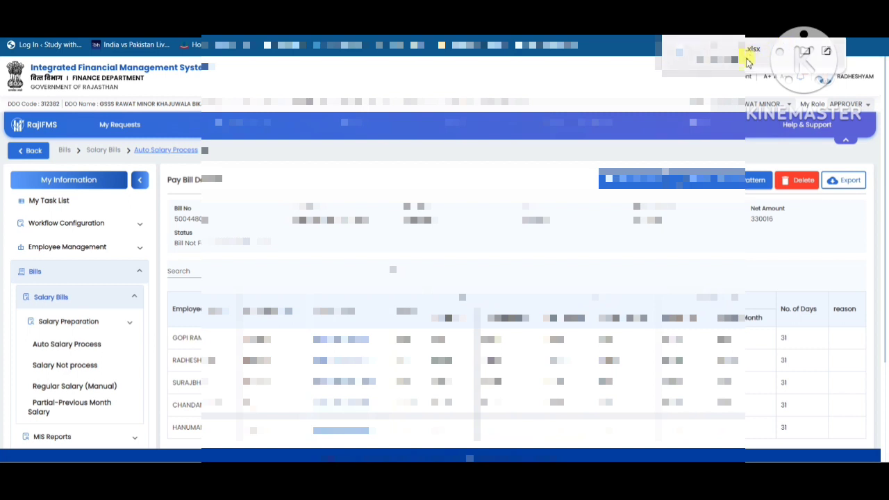
Export the pay bill details to Excel, open the downloaded Pay-Bill-Details file to check it, and close it
left_click(804, 55)
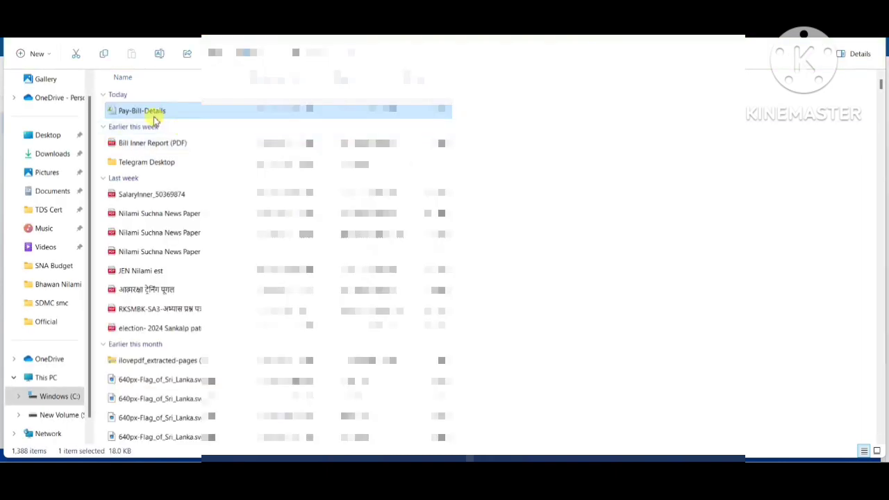
double_click(150, 113)
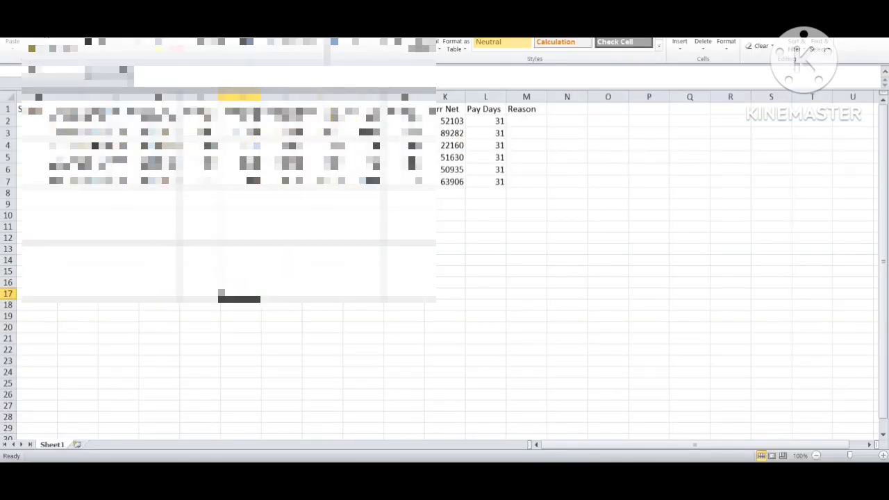
key("alt+F4")
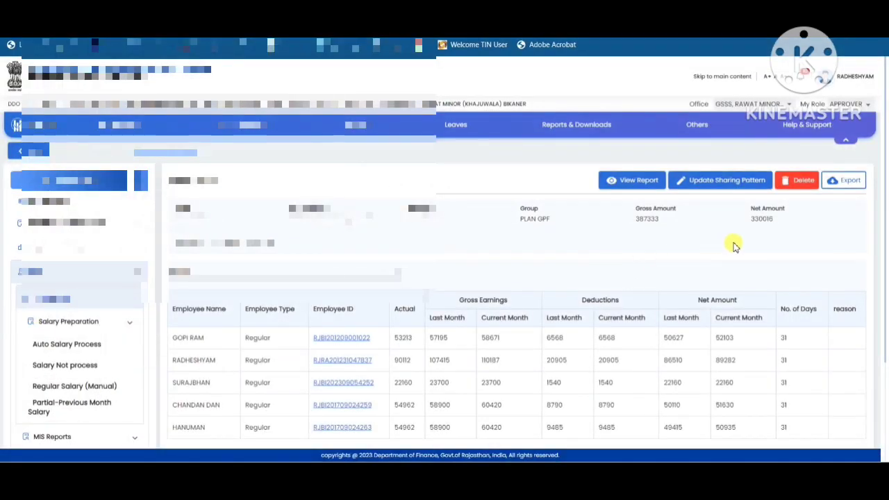
Examine the document attachment section below the pay bill's employee list, collapsing and expanding it again
scroll(760, 252, "down", 2)
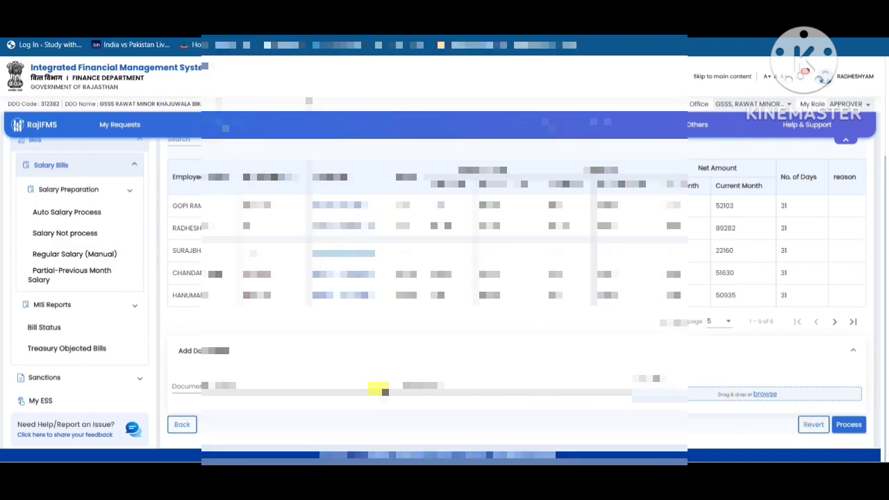
left_click(288, 387)
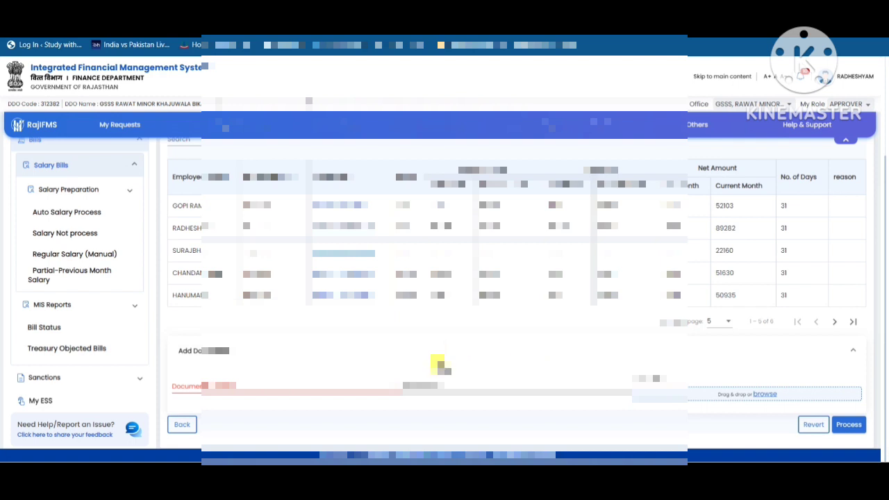
left_click(512, 342)
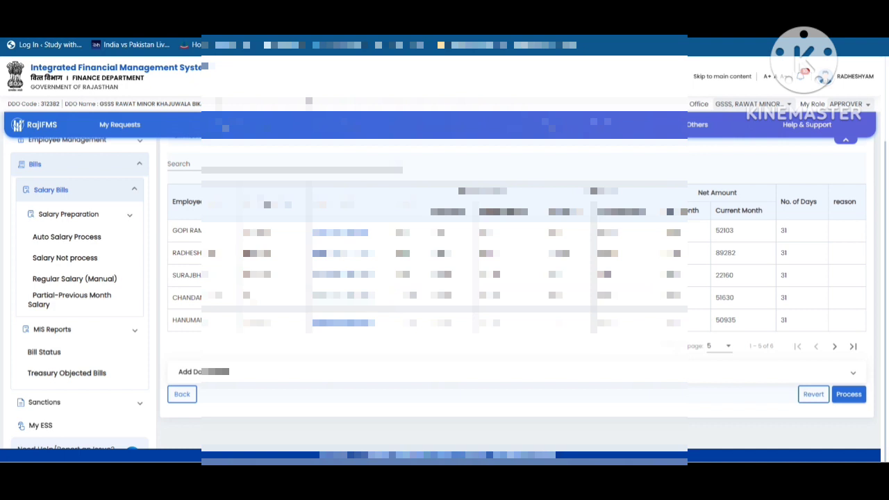
mouse_move(522, 459)
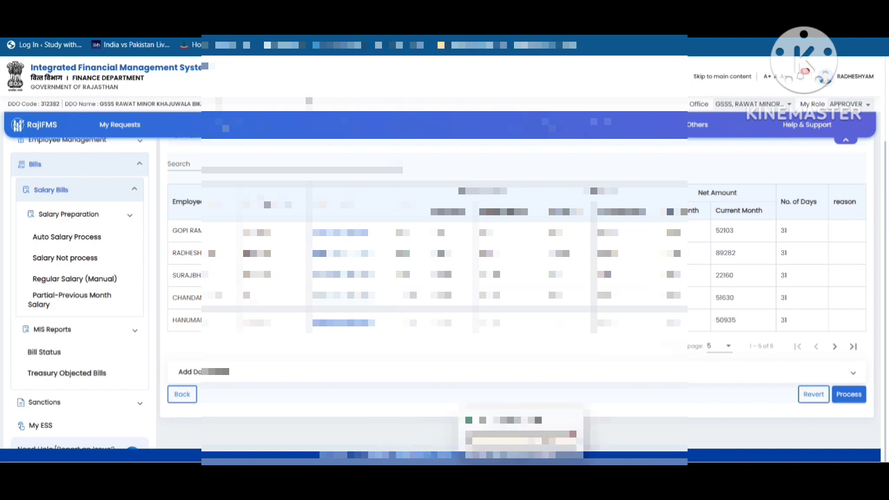
left_click(597, 371)
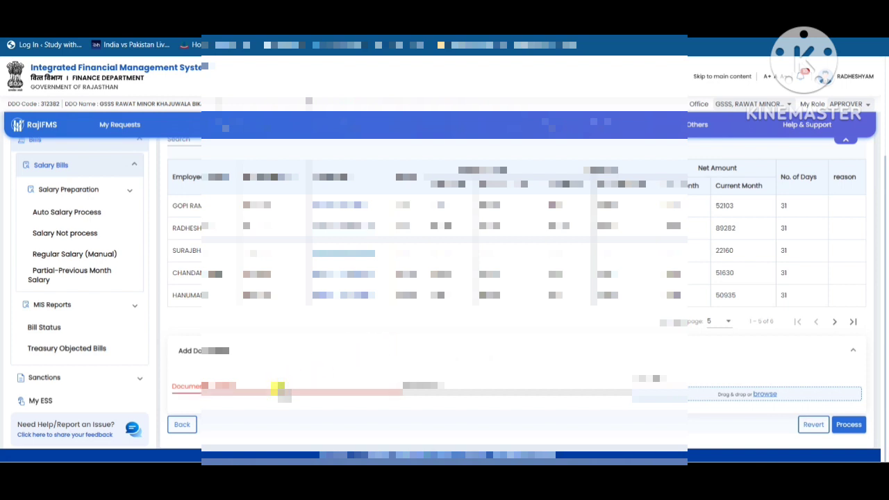
Choose Other as the attachment's document type and activate the neighbouring document field
left_click(280, 389)
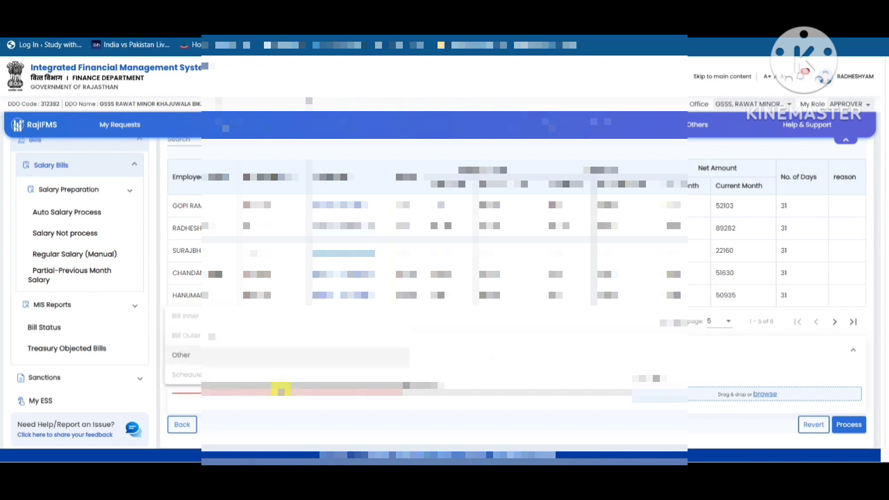
left_click(194, 357)
left_click(439, 382)
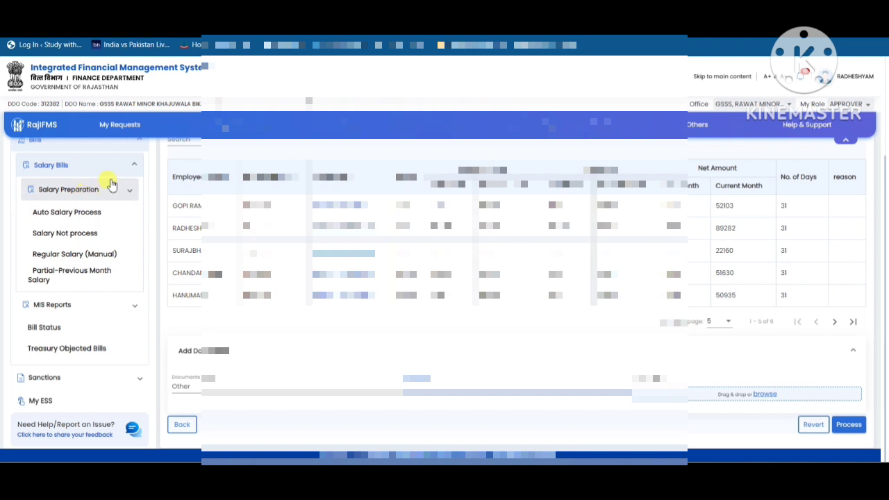
Check the PLAN GPF bill's details and employee payment list in Bill Status, then view its Bill Inner PDF and close it
left_click(132, 168)
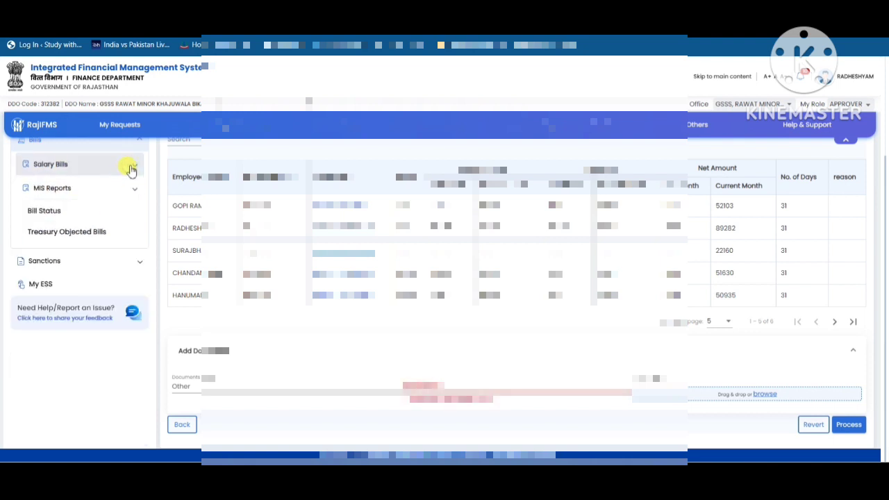
left_click(68, 210)
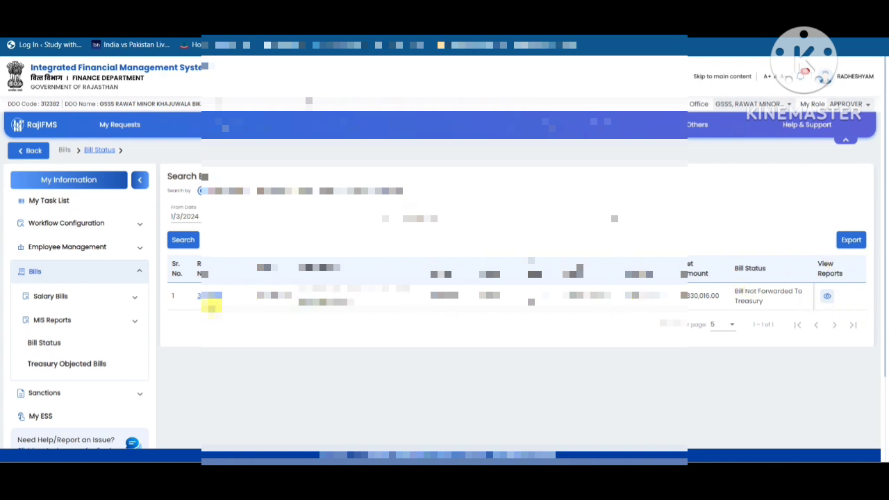
left_click(208, 297)
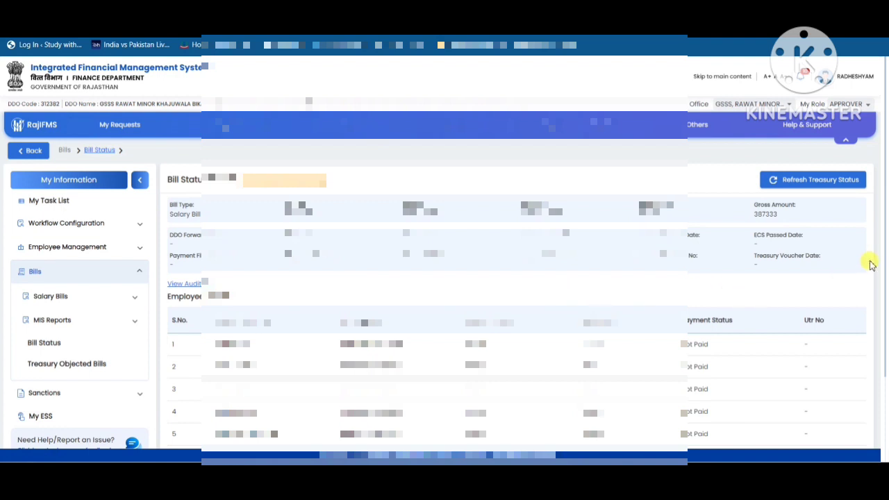
scroll(871, 264, "down", 3)
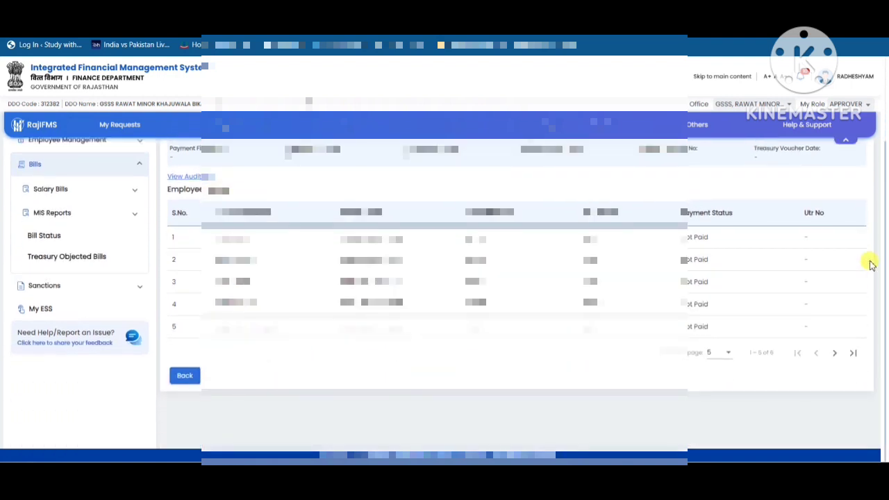
left_click(185, 375)
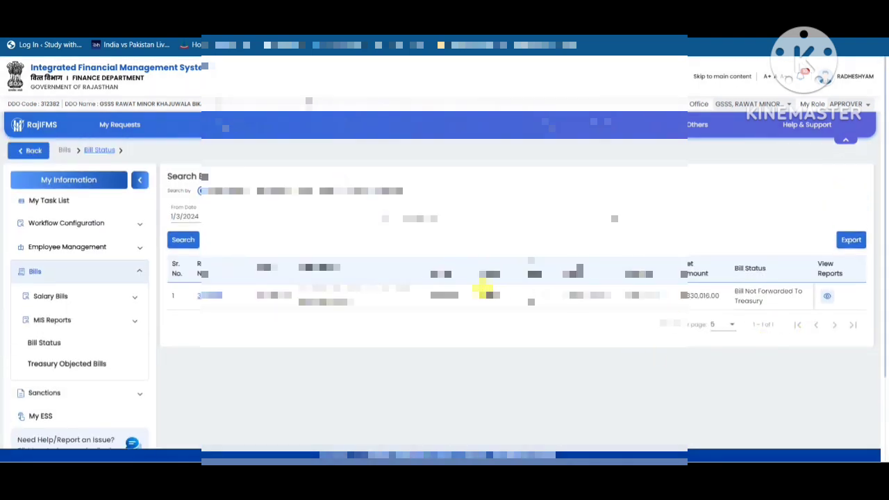
left_click(827, 297)
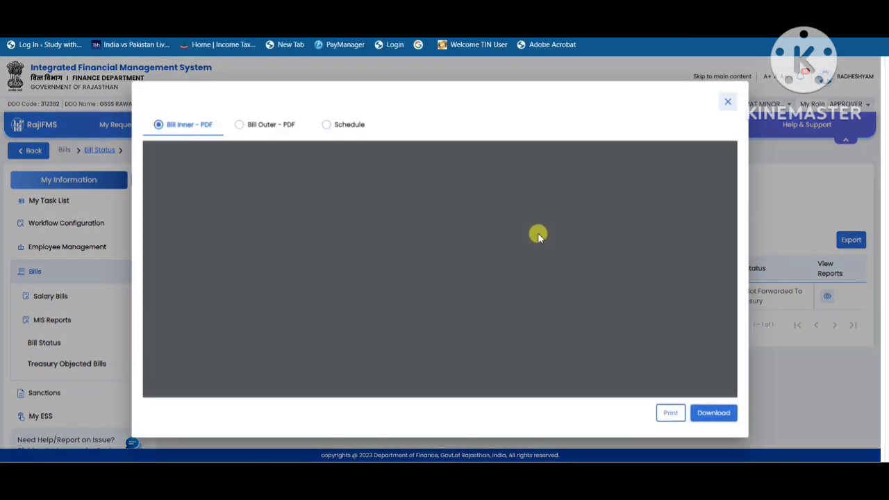
left_click(726, 102)
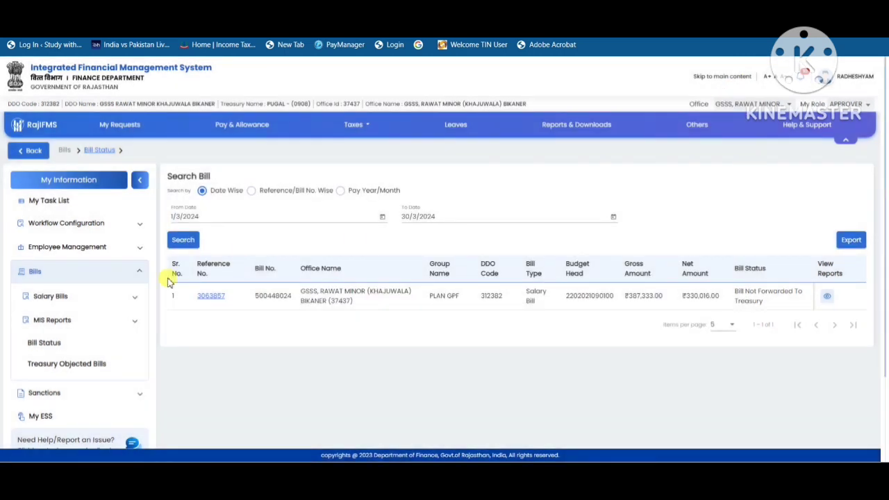
Search Auto Salary Process for financial year 2023-2024, month MARCH-2024 and group PLAN GPF
left_click(63, 302)
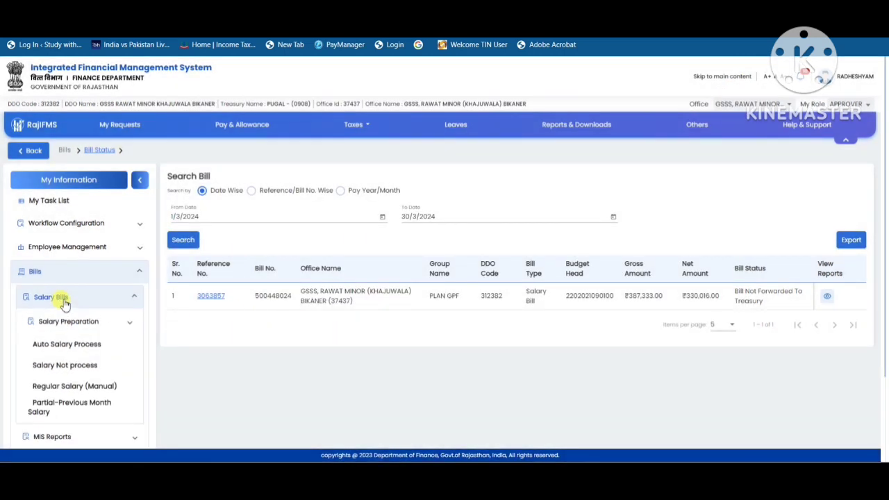
left_click(99, 351)
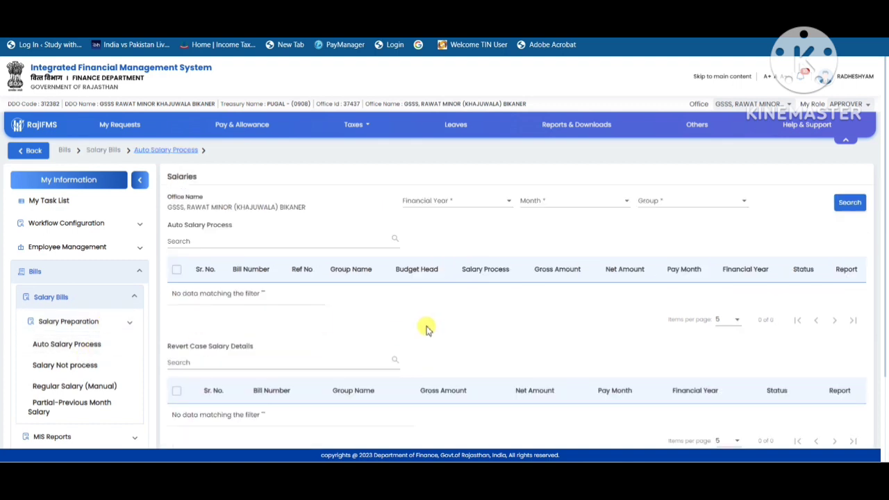
left_click(460, 202)
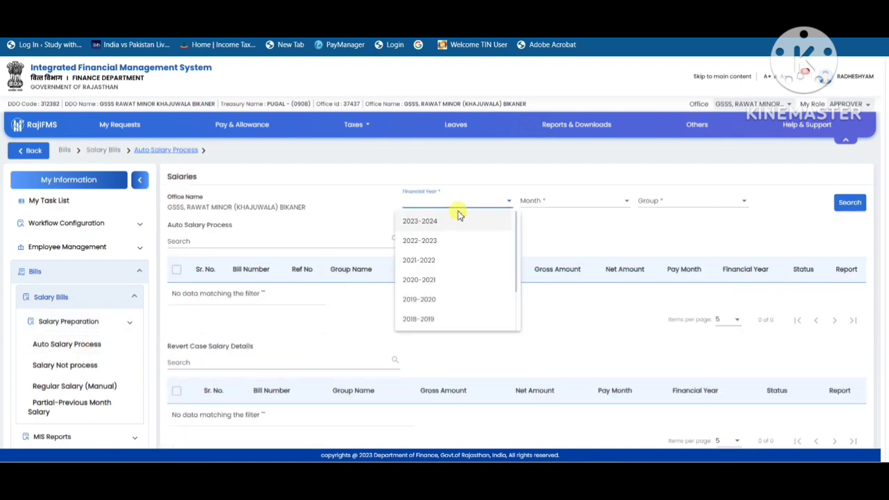
left_click(448, 222)
left_click(597, 201)
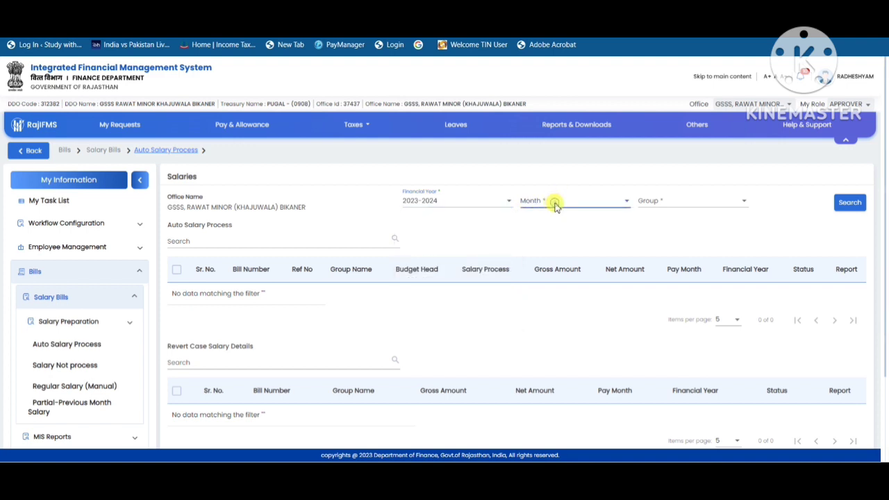
left_click(542, 222)
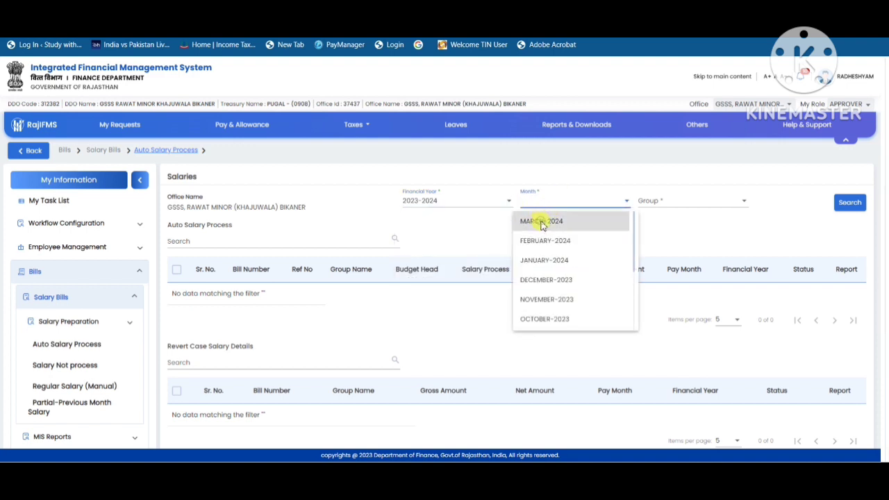
left_click(662, 207)
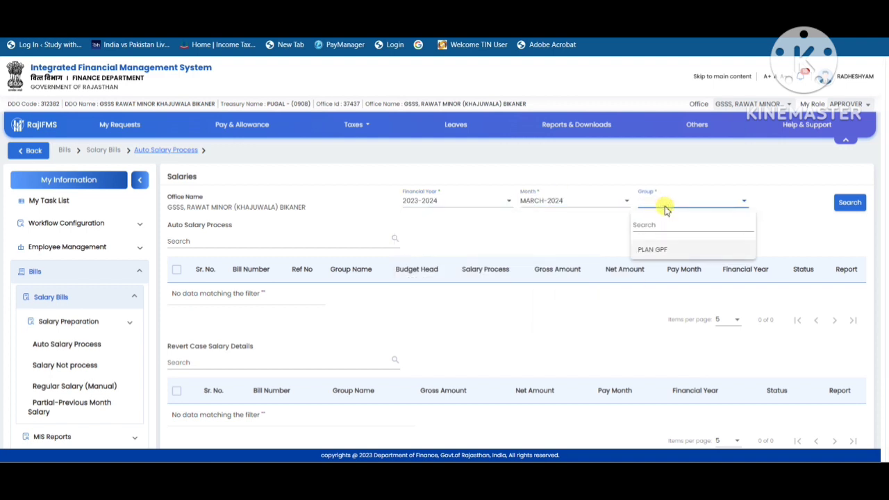
left_click(651, 249)
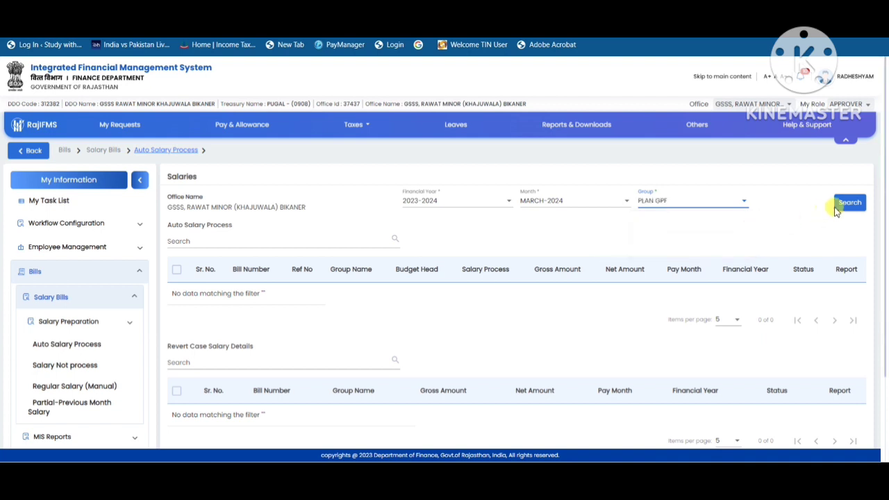
left_click(845, 206)
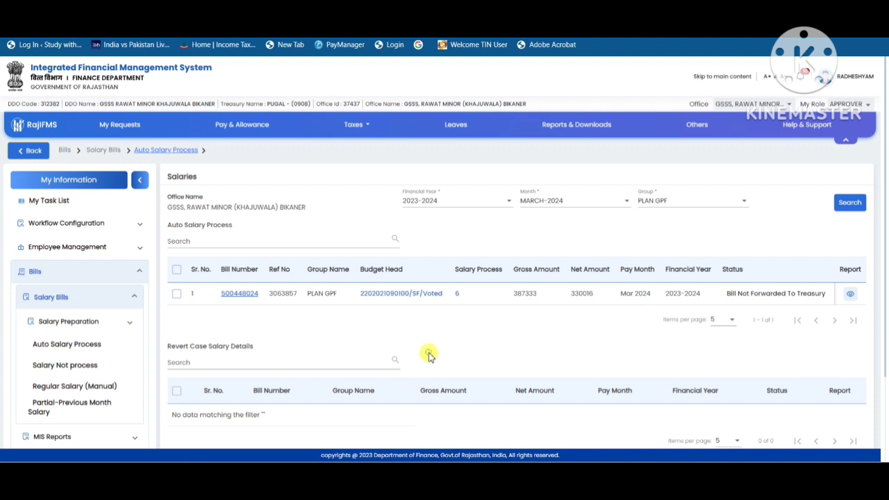
Select the March 2024 PLAN GPF bill in the Auto Salary Process list for processing
scroll(428, 355, "down", 3)
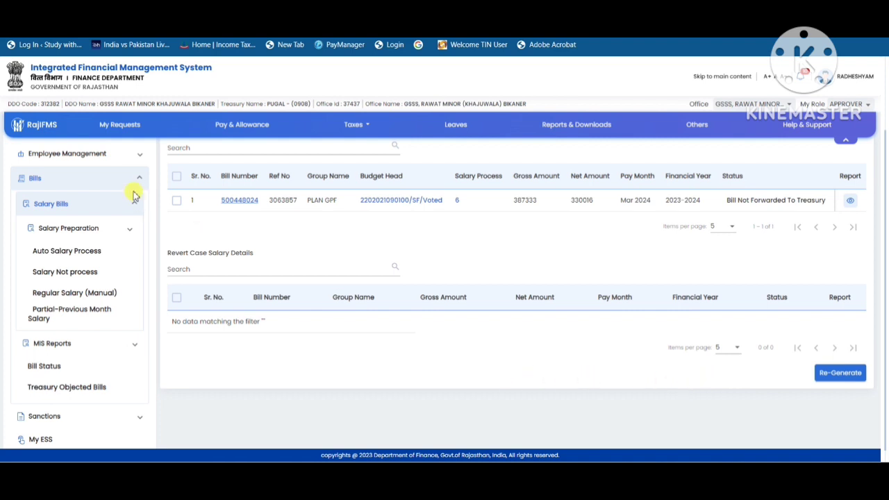
left_click(176, 175)
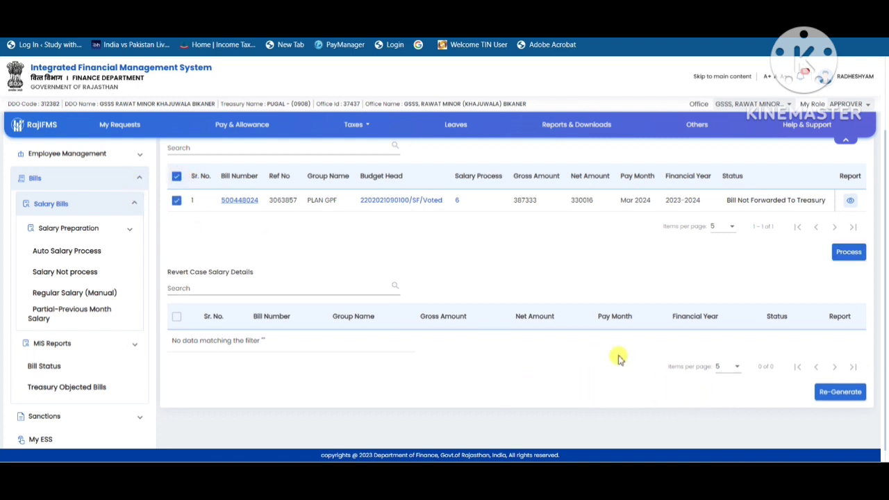